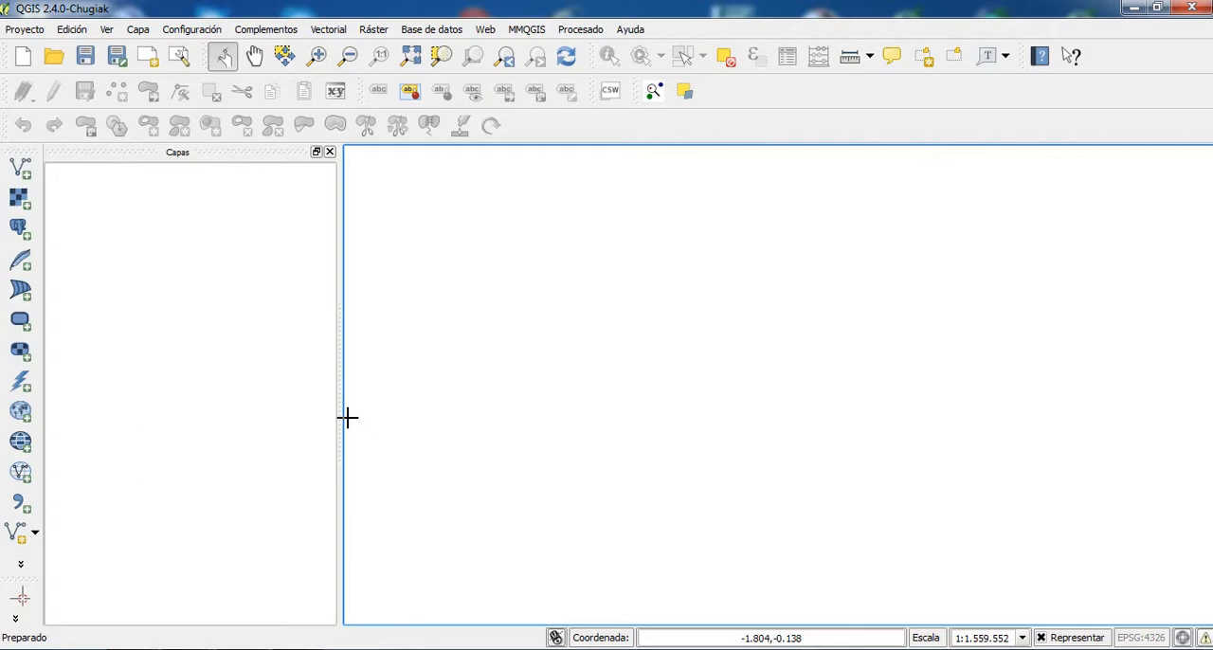
# - Enable on-the-fly CRS transformation and set the project's coordinate system to ETRS89 / UTM zone 30N (EPSG:25830)
pyautogui.click(24, 29)
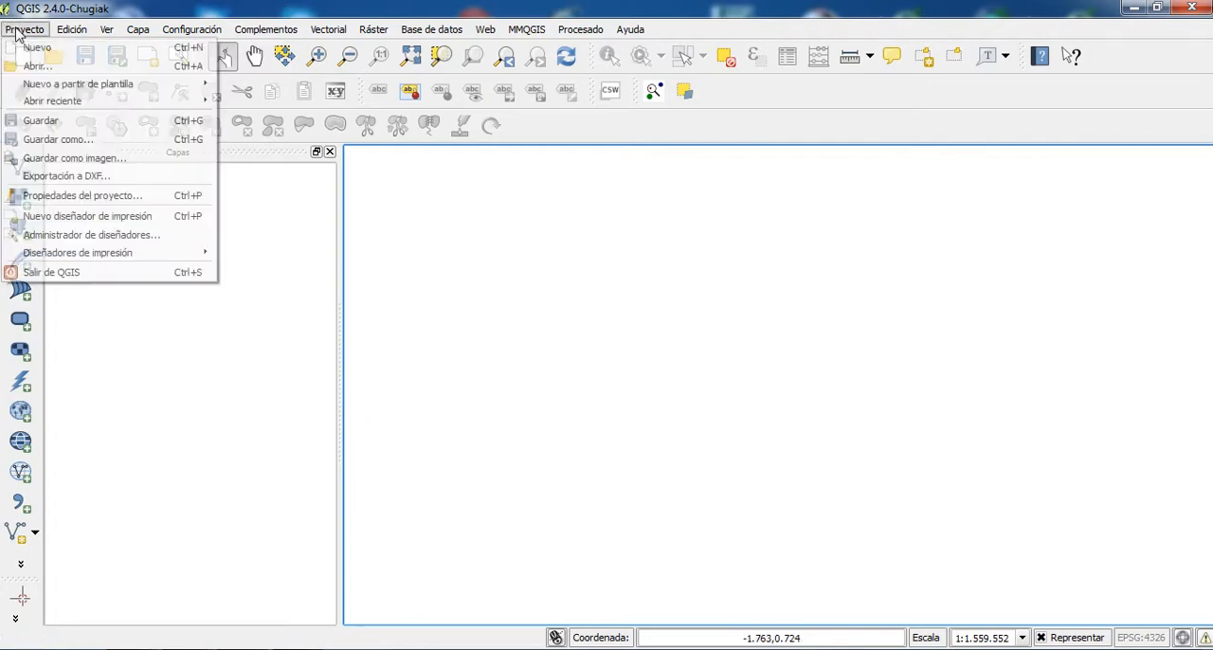
pyautogui.click(87, 197)
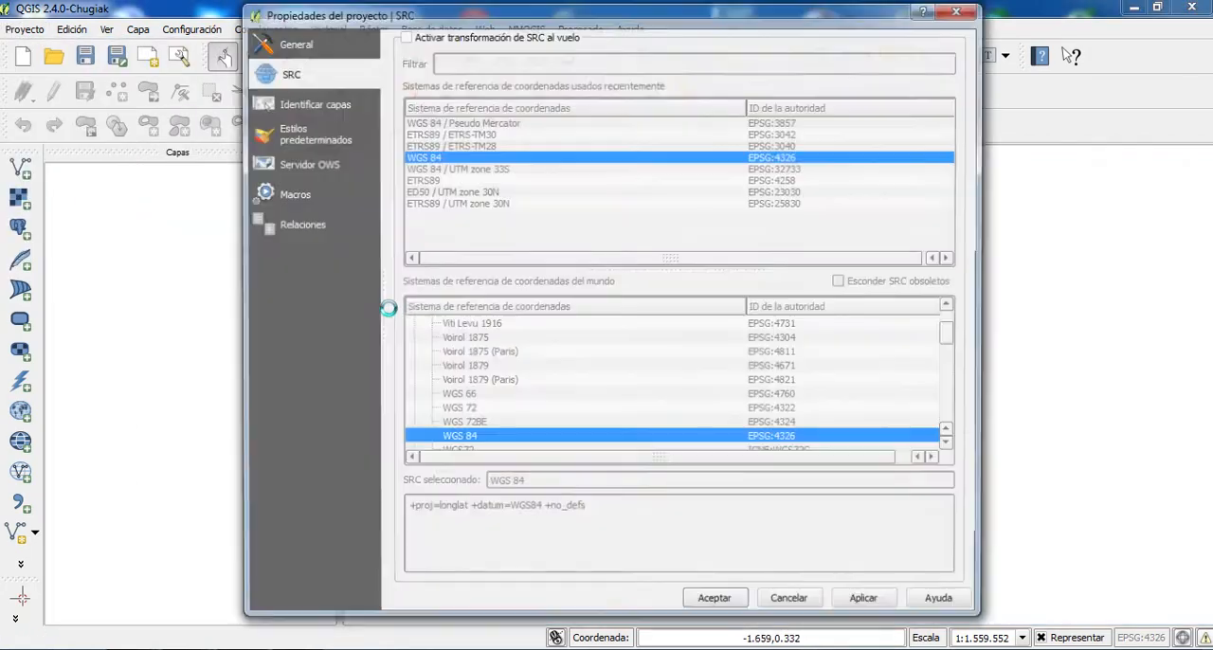
pyautogui.click(404, 35)
pyautogui.click(753, 205)
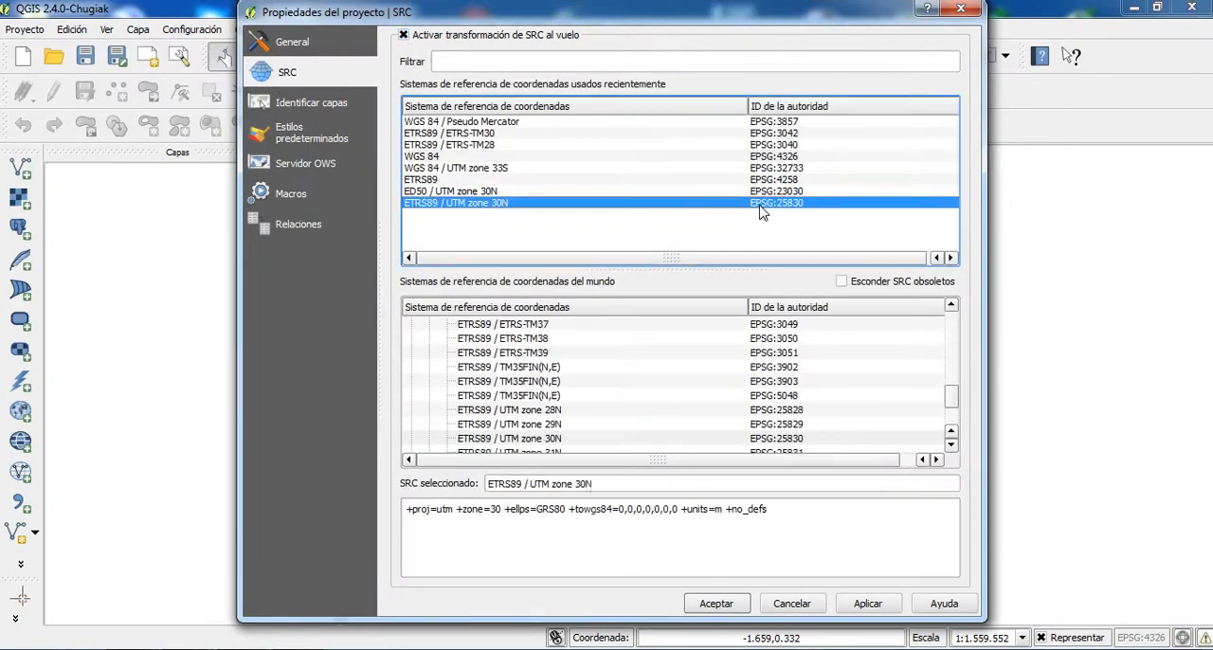
pyautogui.click(867, 602)
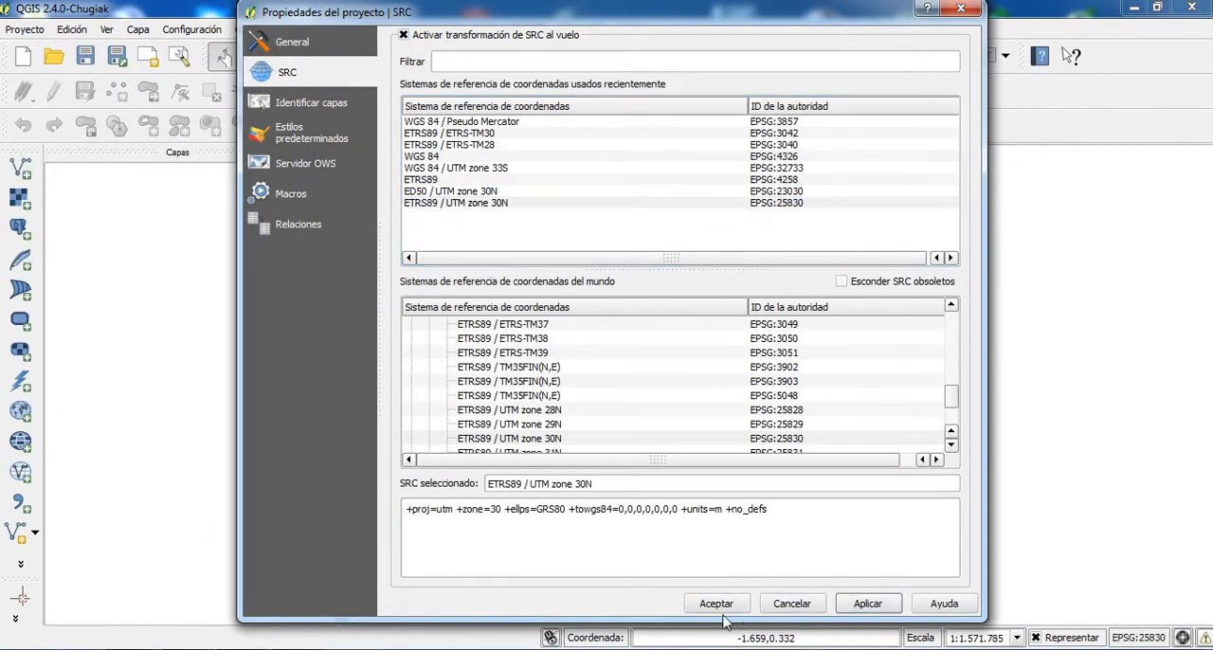
pyautogui.click(726, 604)
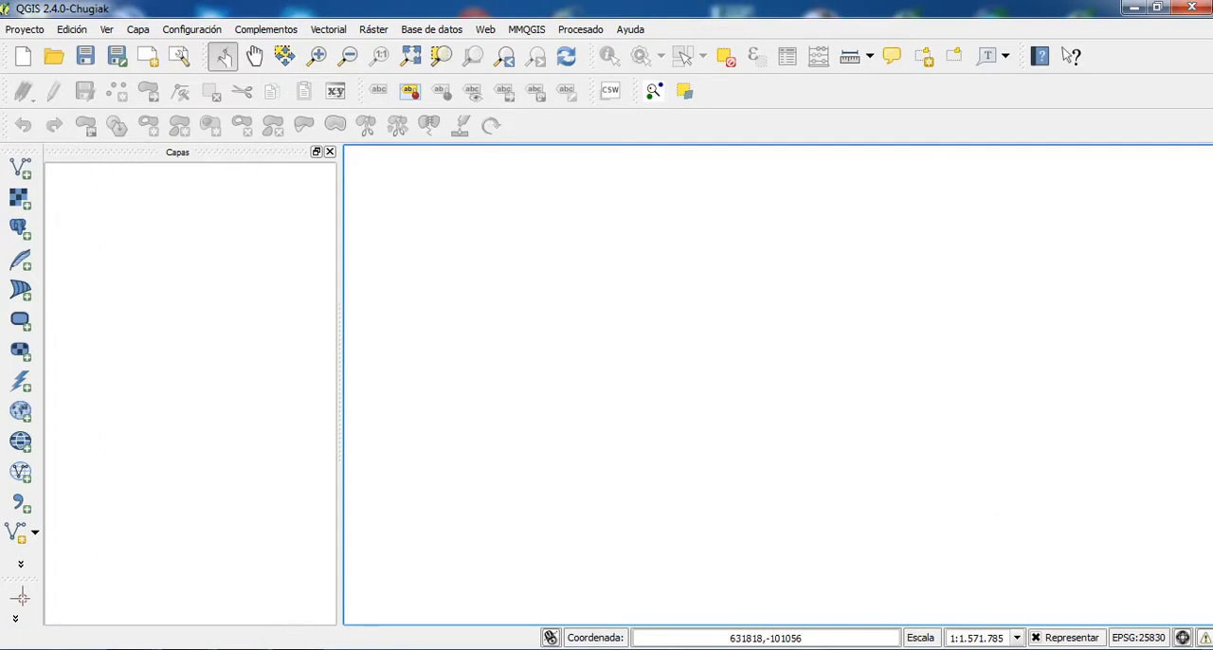
# - Switch to the SIG_Trabajo folder in Windows Explorer and extract the 13_79_RA_2014-09-26_SHF archive there
pyautogui.click(213, 649)
pyautogui.click(268, 588)
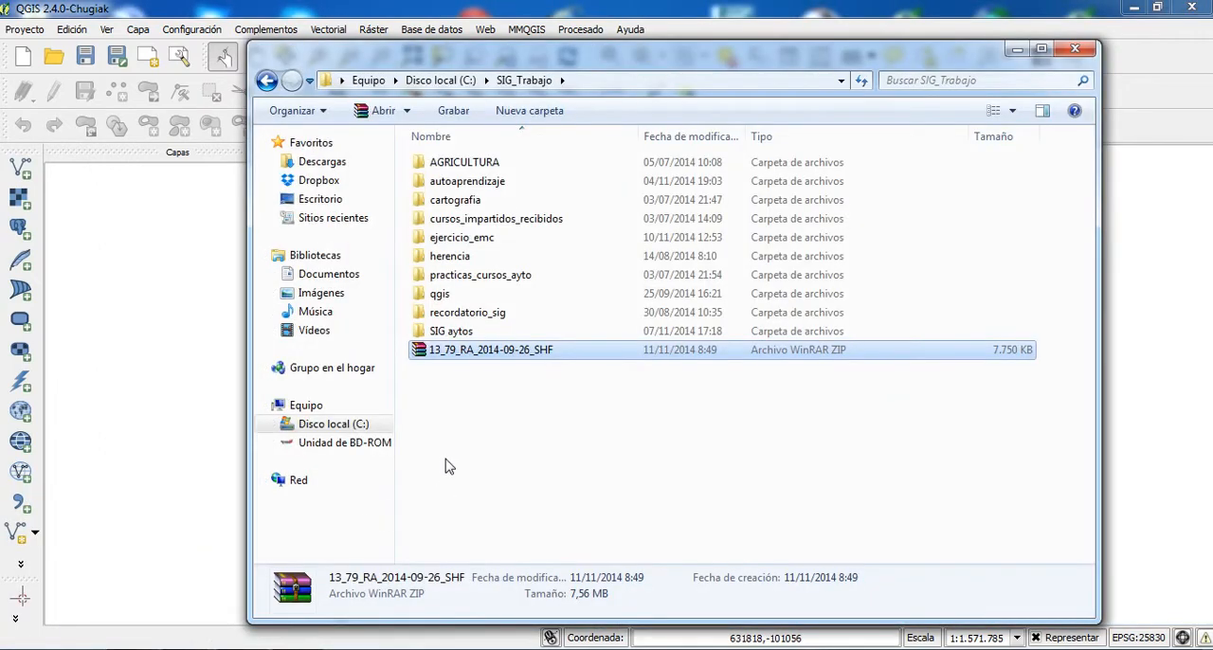
pyautogui.rightClick(451, 351)
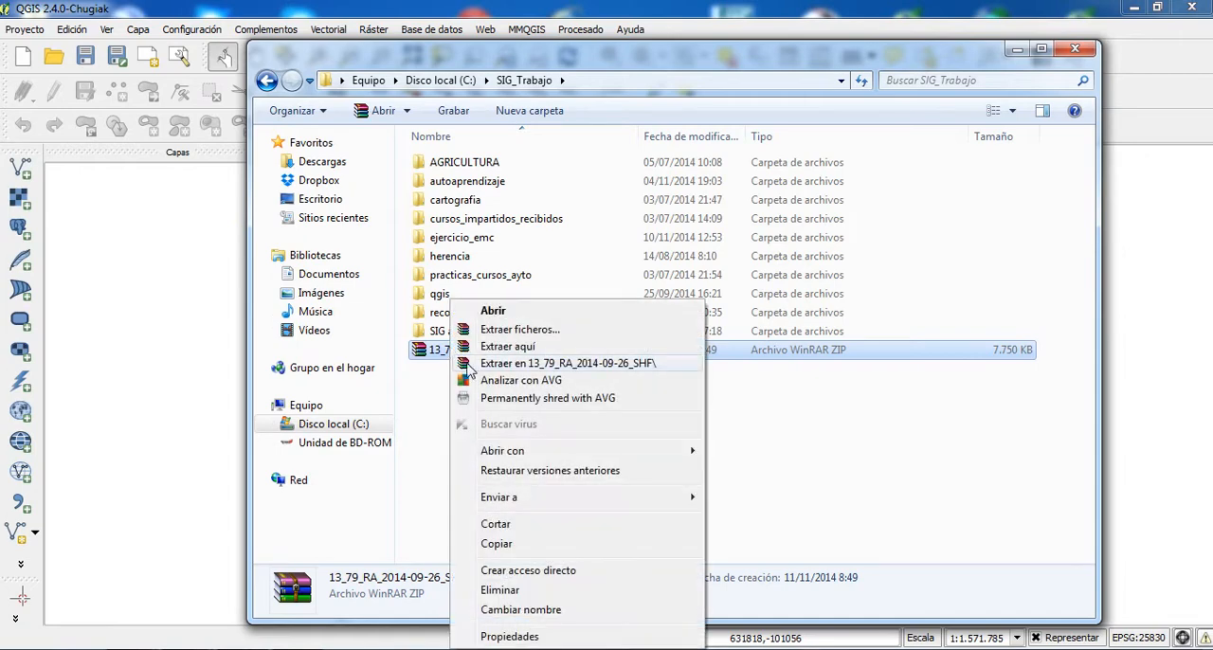
pyautogui.click(533, 349)
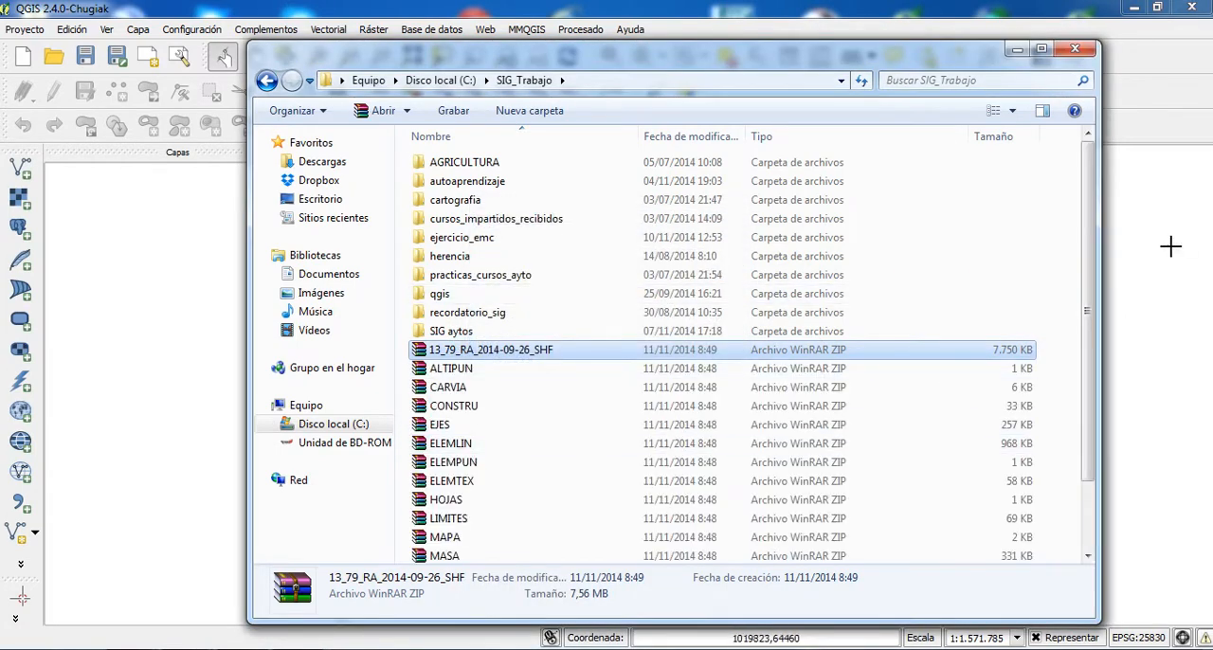
# - Extract the SUBPARCE and RUSUBPARCELA archives directly into the SIG_Trabajo folder
pyautogui.scroll(-1, 1088, 304)
pyautogui.scroll(-1, 1088, 327)
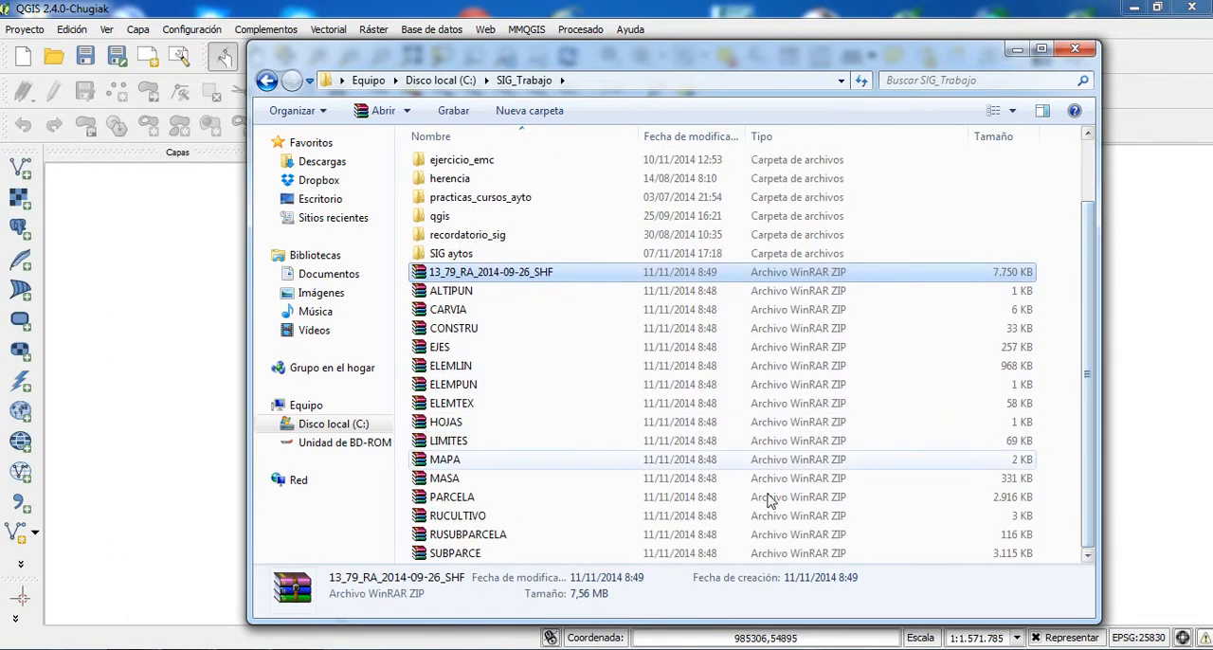
pyautogui.rightClick(478, 554)
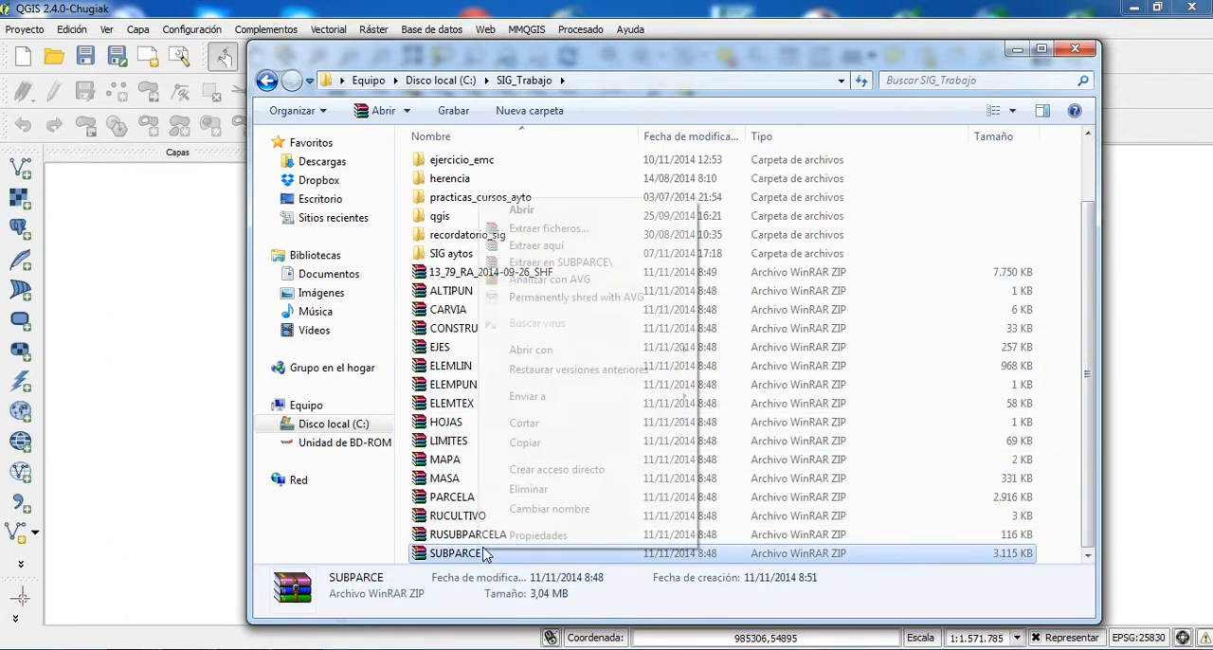
pyautogui.click(536, 246)
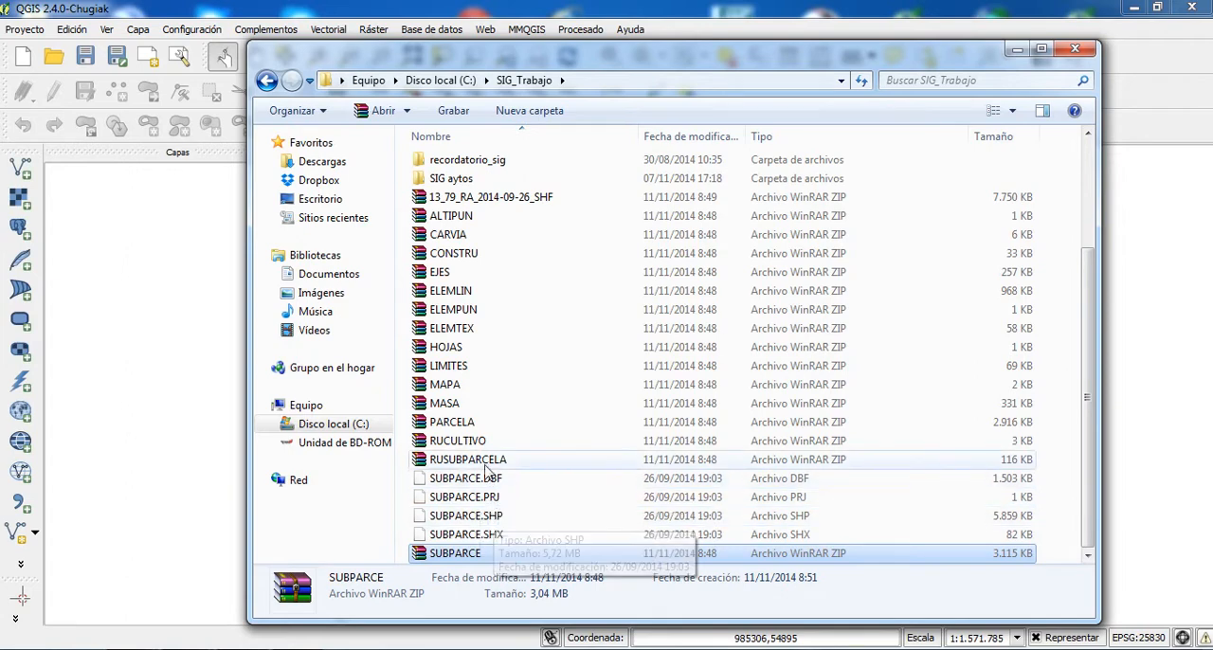
pyautogui.rightClick(486, 468)
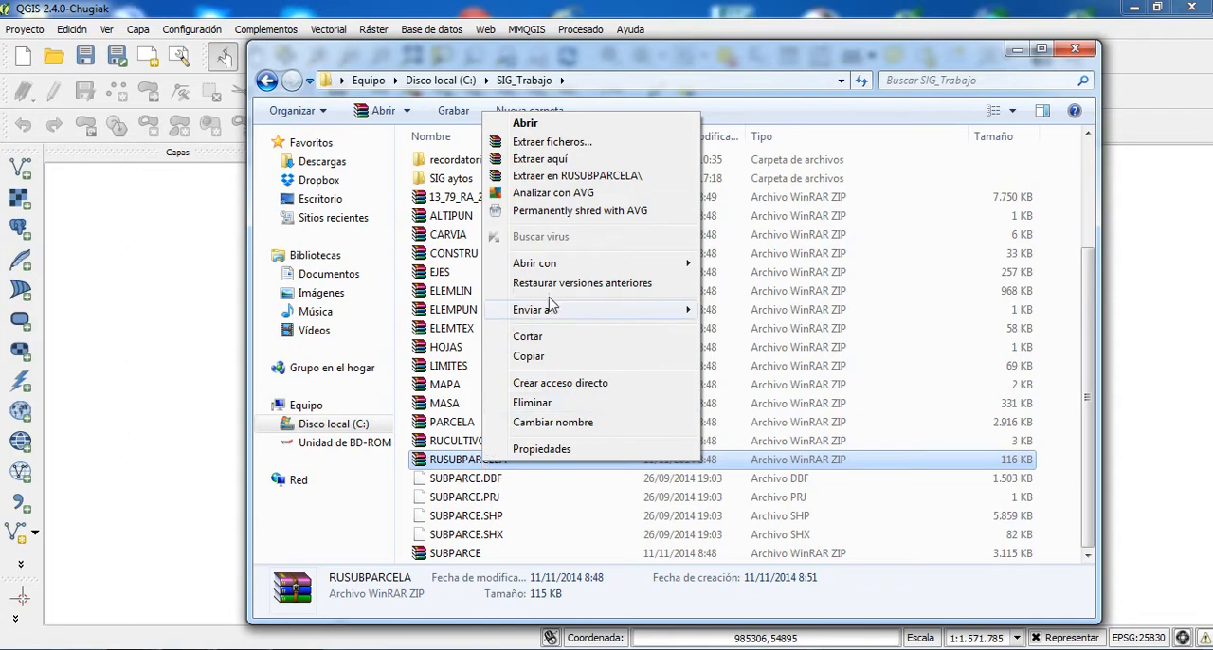
pyautogui.click(539, 158)
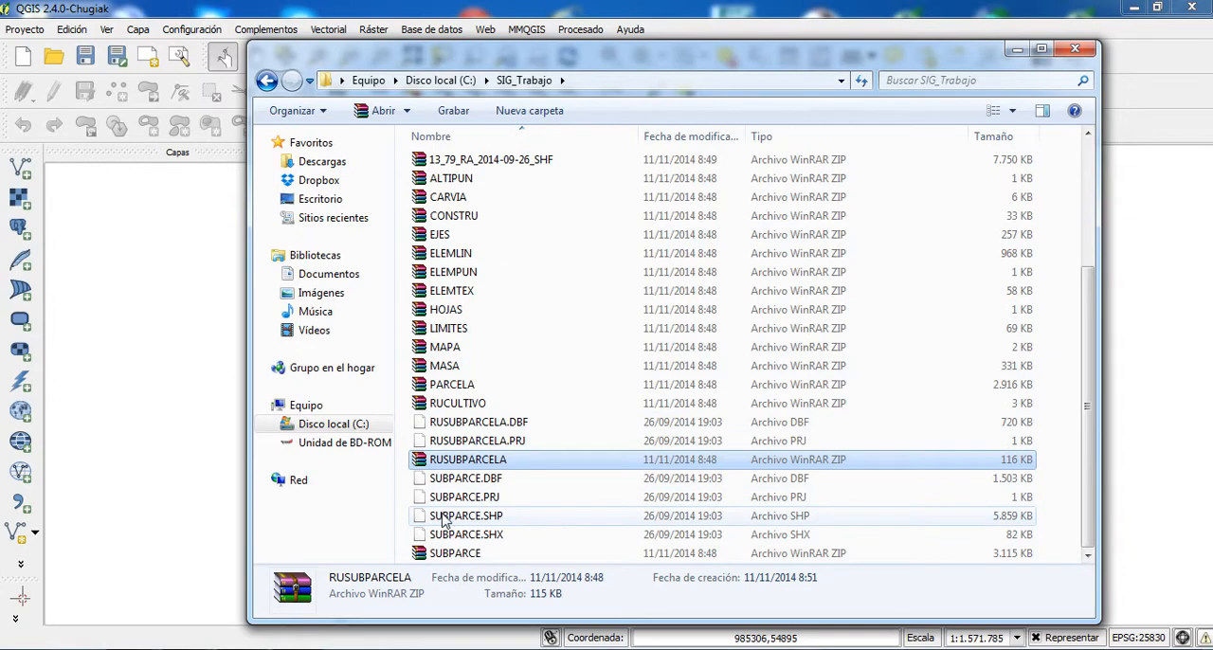
# - Add SUBPARCE.SHP and RUSUBPARCELA.DBF from the folder to the QGIS project as layers, and minimize the folder window
pyautogui.moveTo(442, 524); pyautogui.dragTo(141, 262)
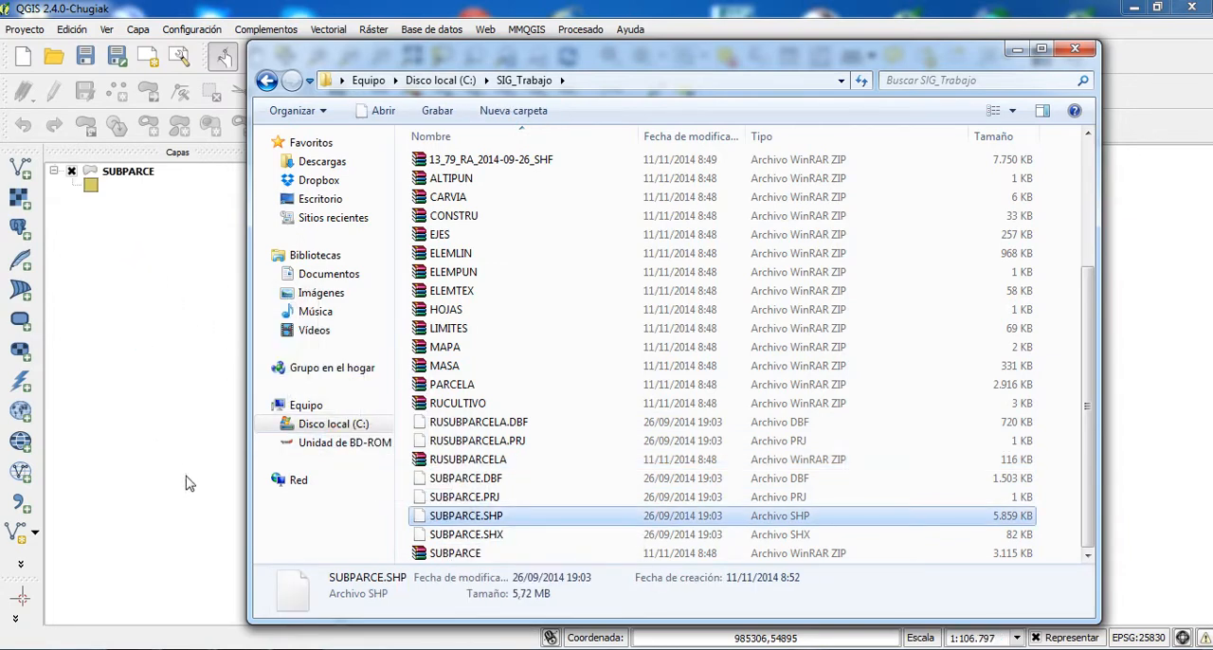
pyautogui.moveTo(734, 55); pyautogui.dragTo(771, 29)
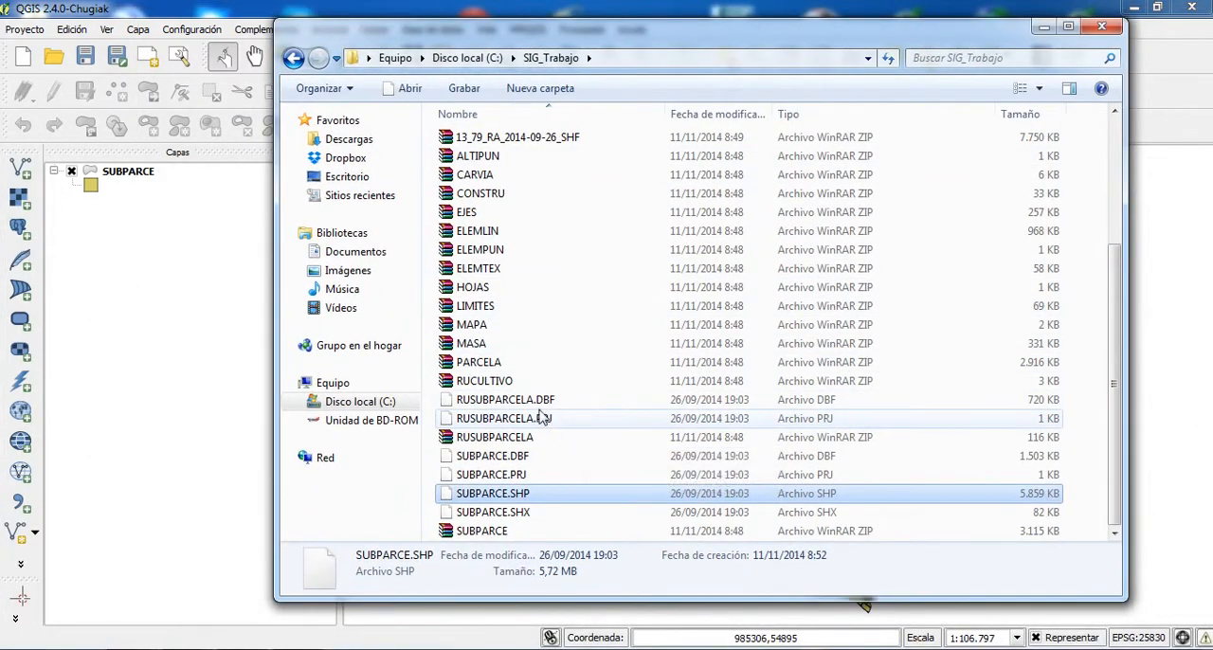
pyautogui.moveTo(531, 405); pyautogui.dragTo(159, 178)
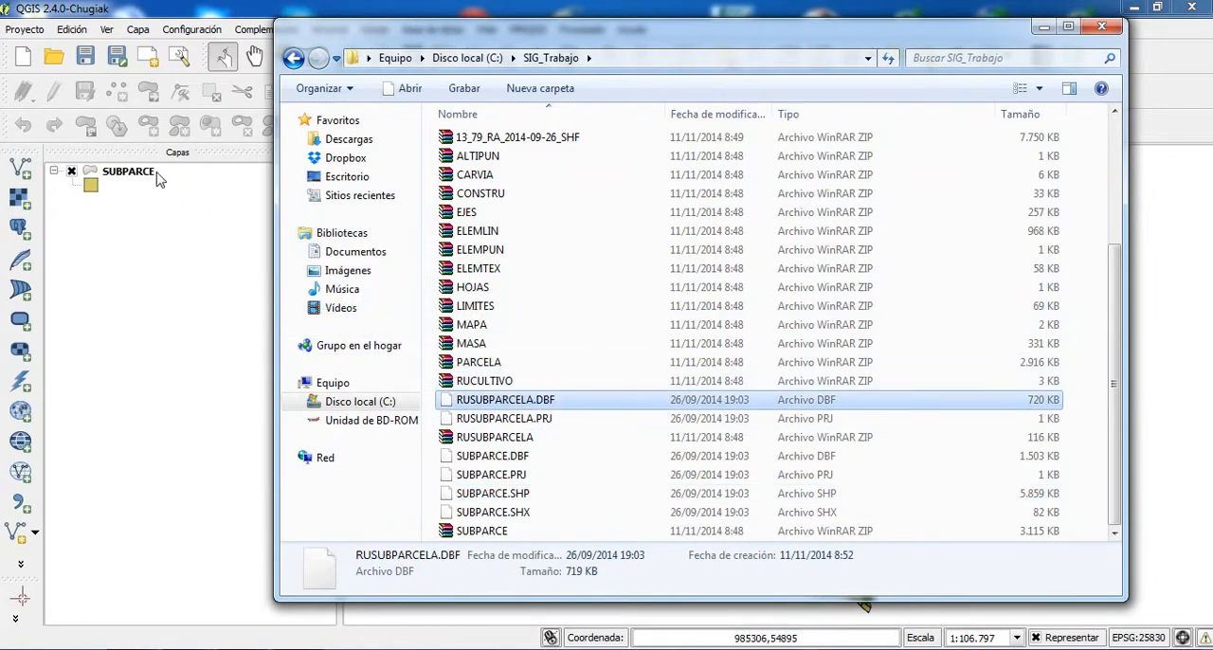
pyautogui.click(1044, 27)
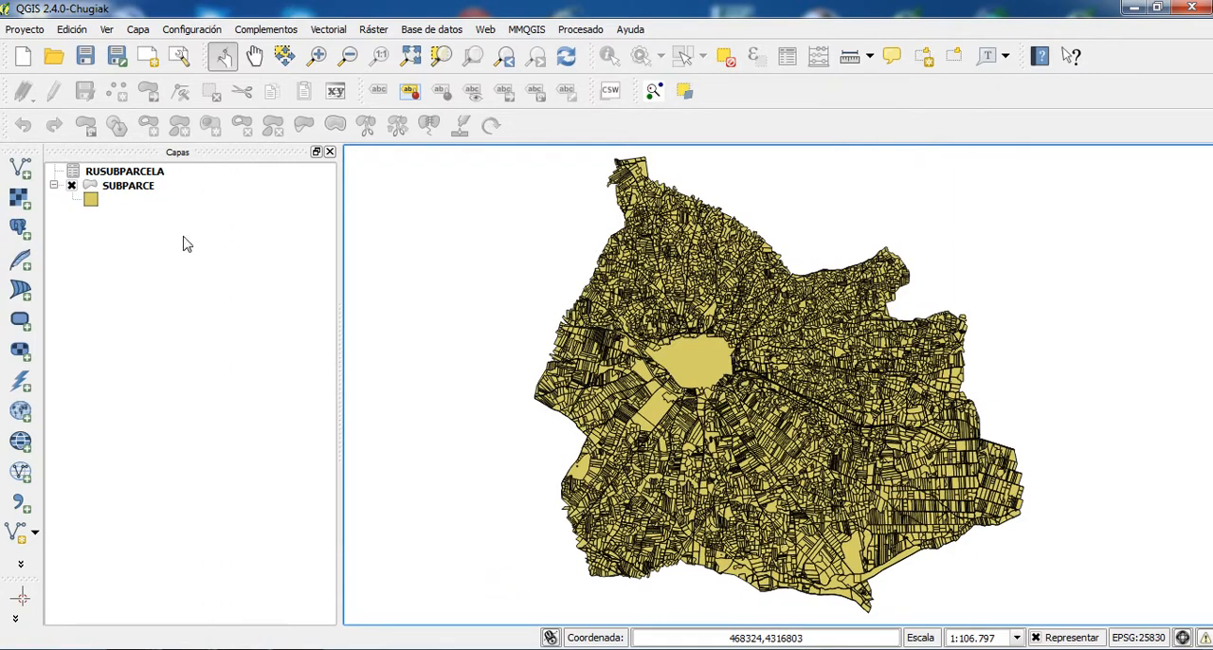
# - Examine the attribute tables of SUBPARCE and RUSUBPARCELA, including their REFCAT fields
pyautogui.rightClick(137, 188)
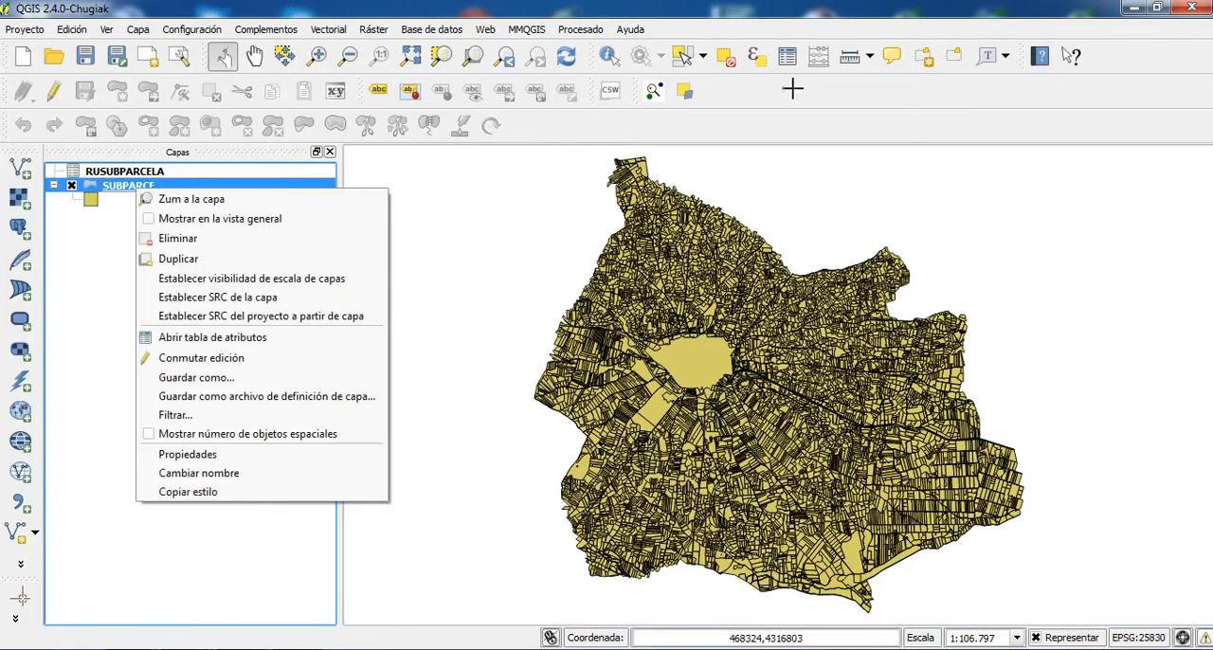
pyautogui.click(787, 56)
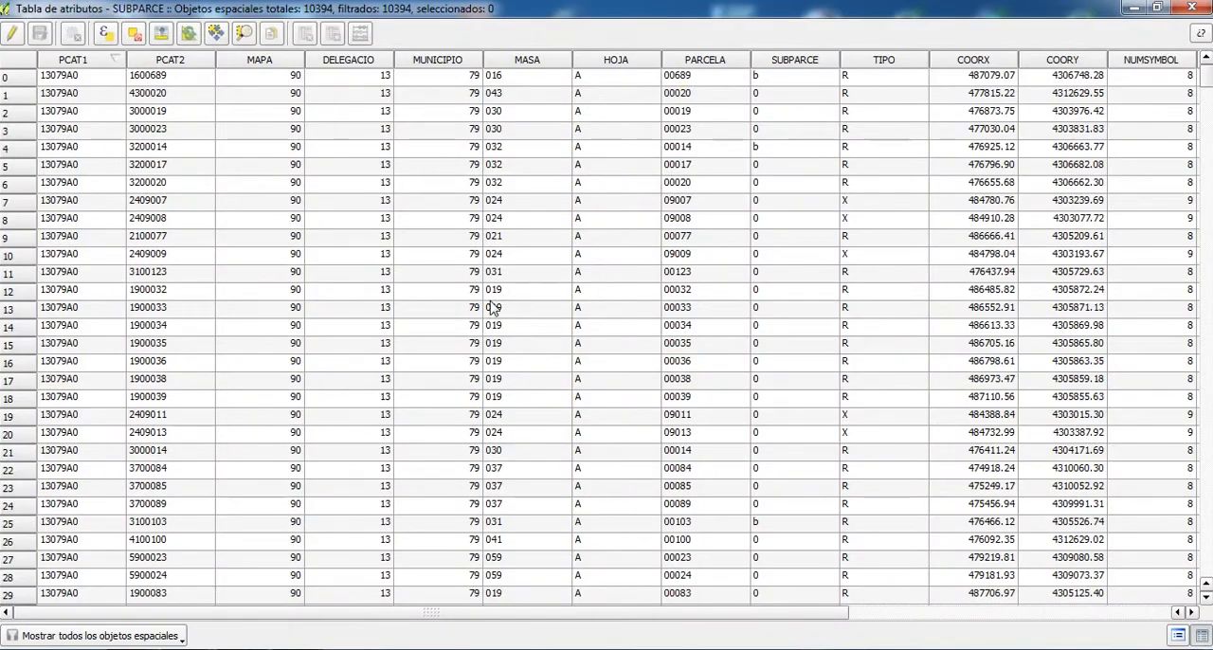
pyautogui.moveTo(261, 614); pyautogui.dragTo(760, 634)
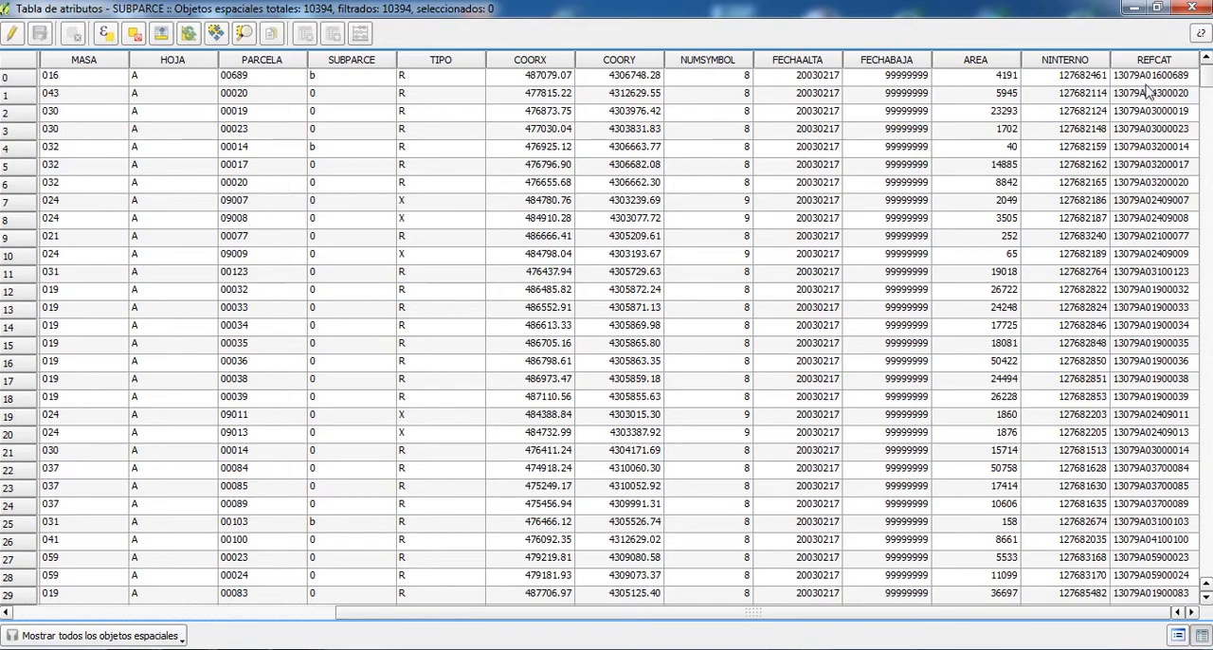
pyautogui.click(1202, 7)
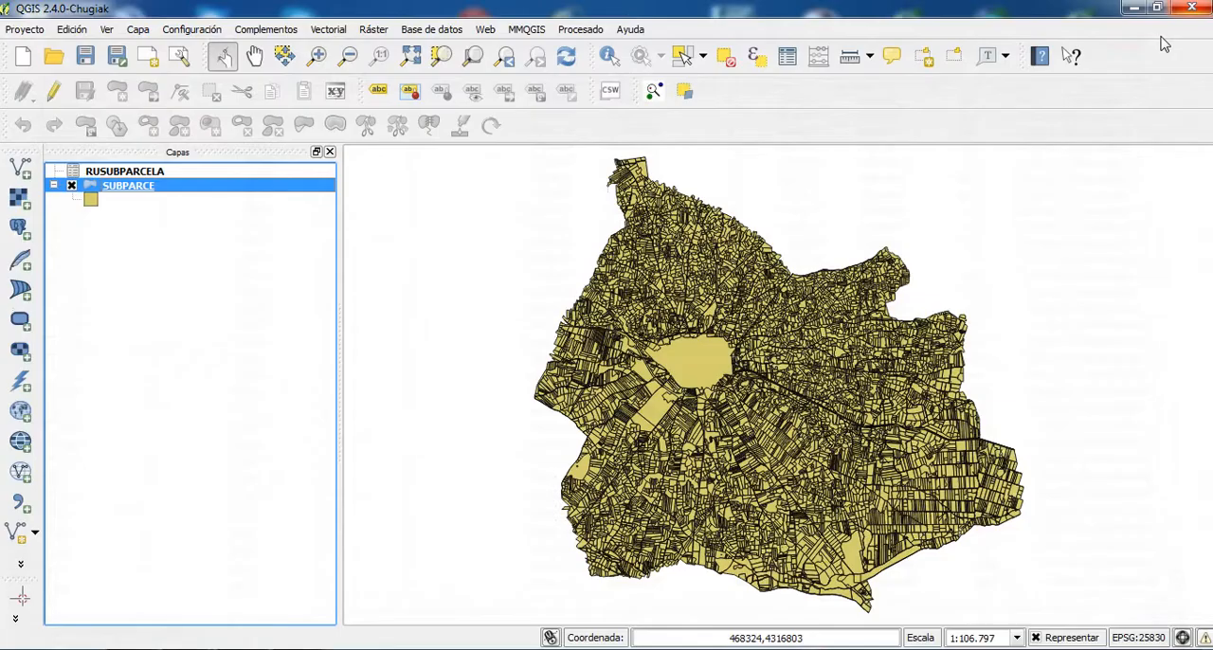
pyautogui.click(127, 174)
pyautogui.rightClick(127, 177)
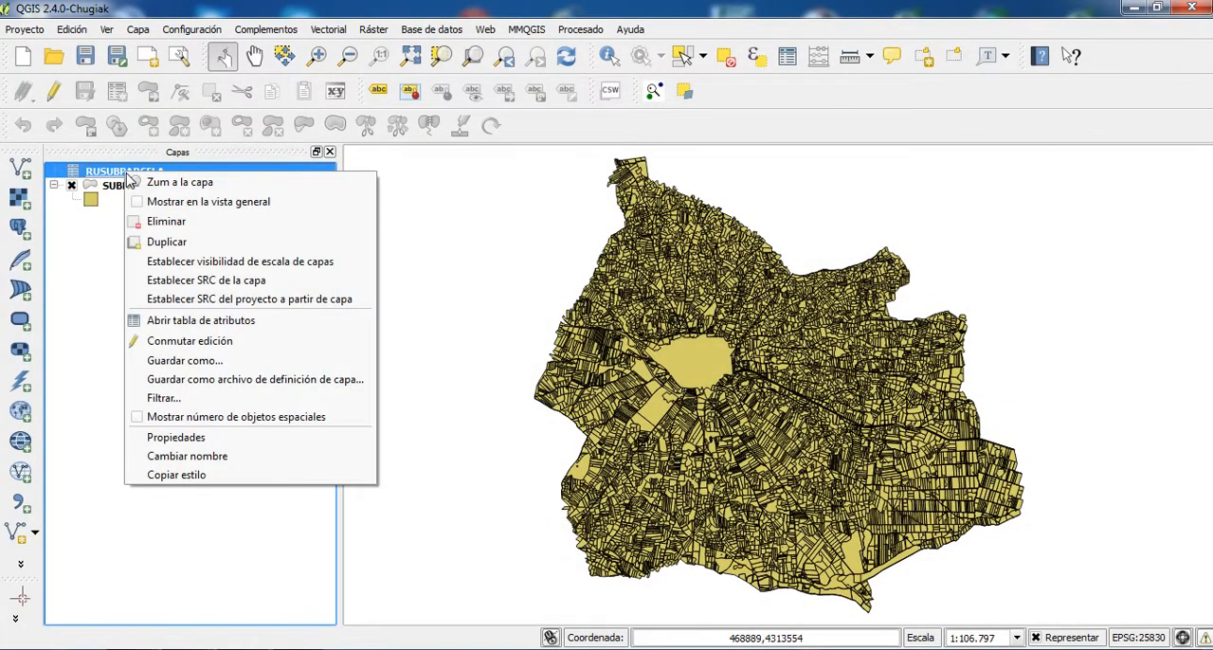
pyautogui.click(189, 321)
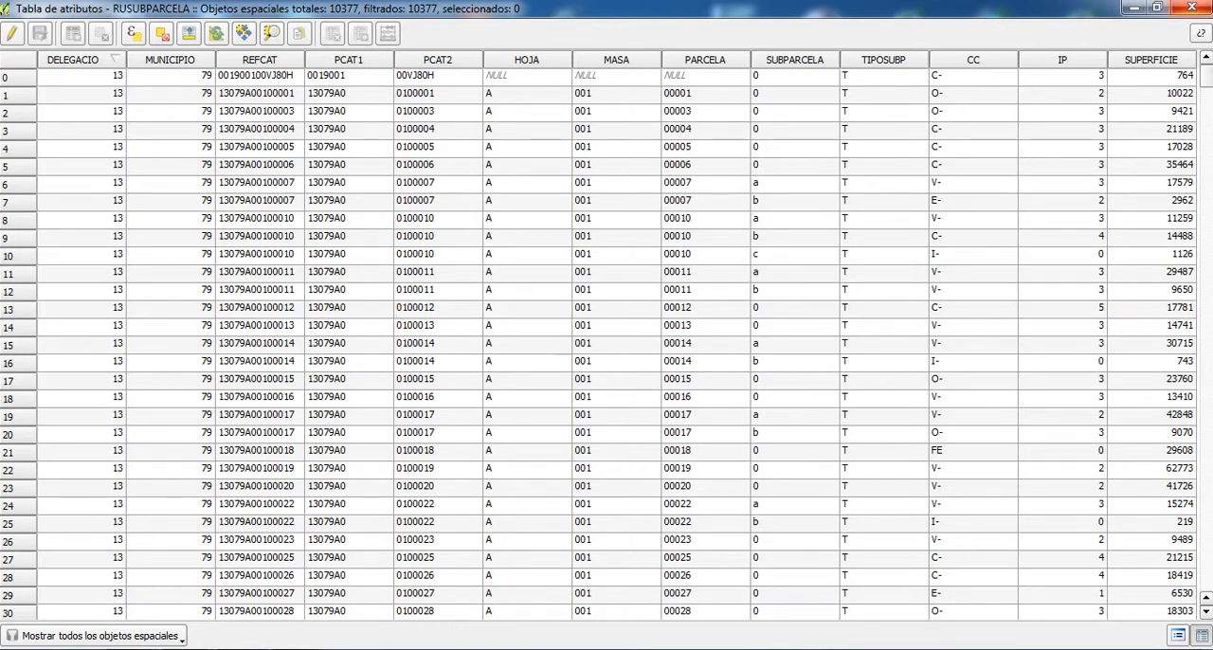
pyautogui.click(1138, 8)
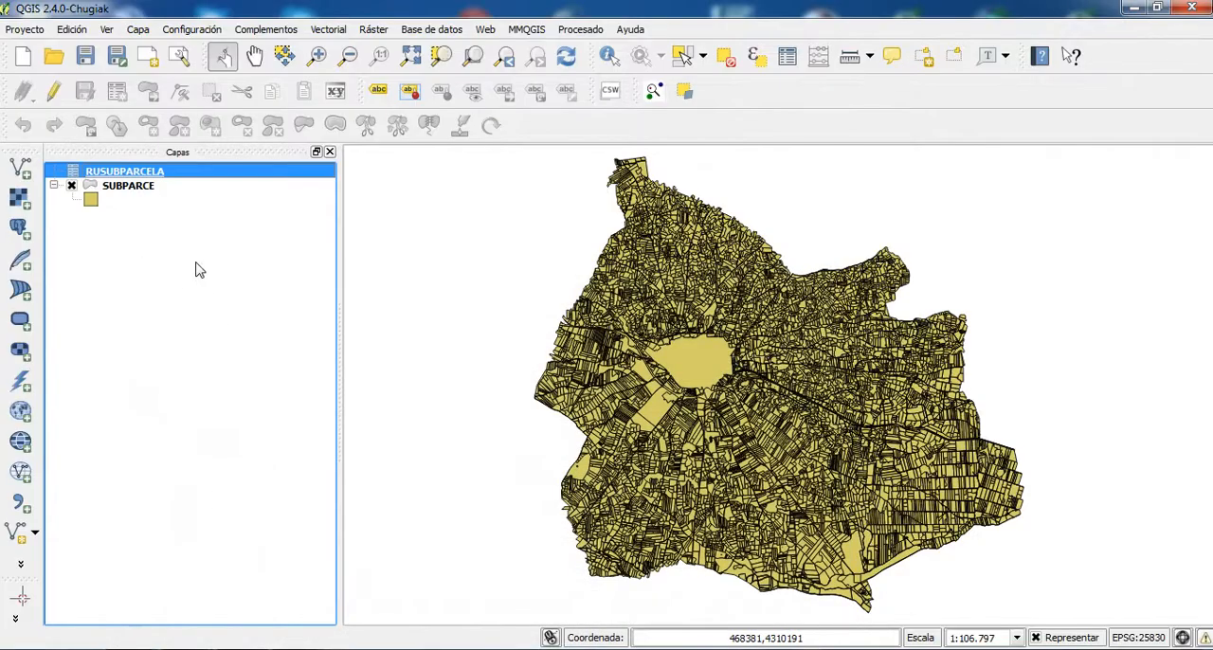
# - Start a new vector join in the SUBPARCE layer's properties, with RUSUBPARCELA as the join layer
pyautogui.click(130, 188)
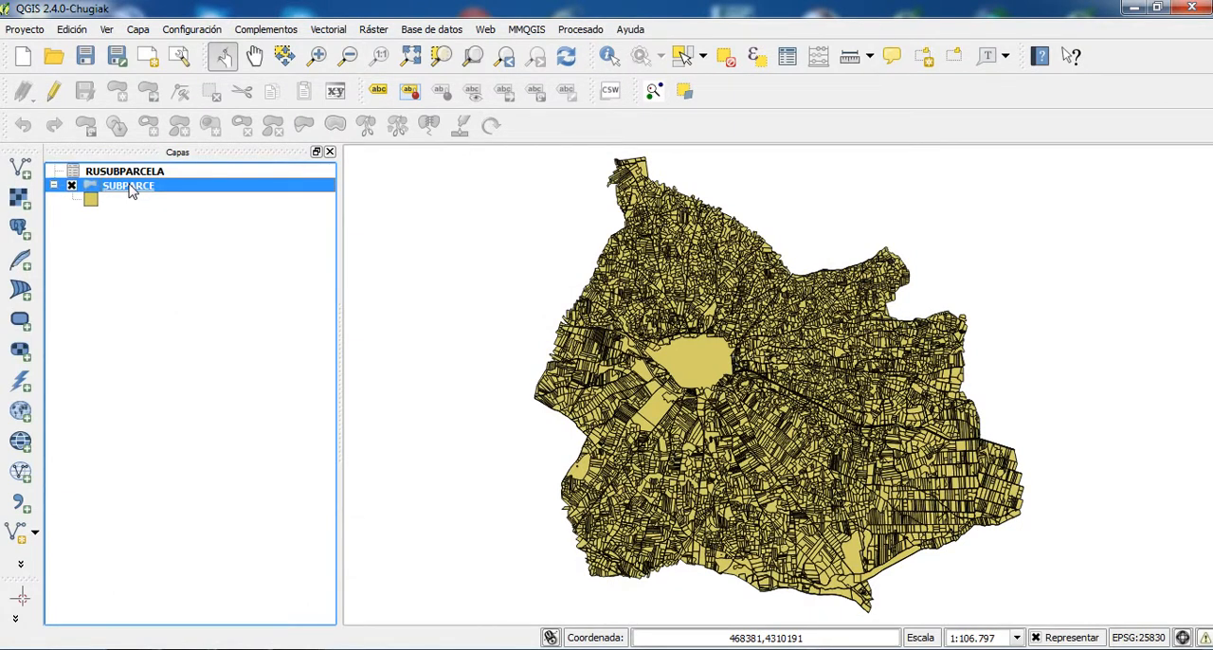
pyautogui.rightClick(132, 190)
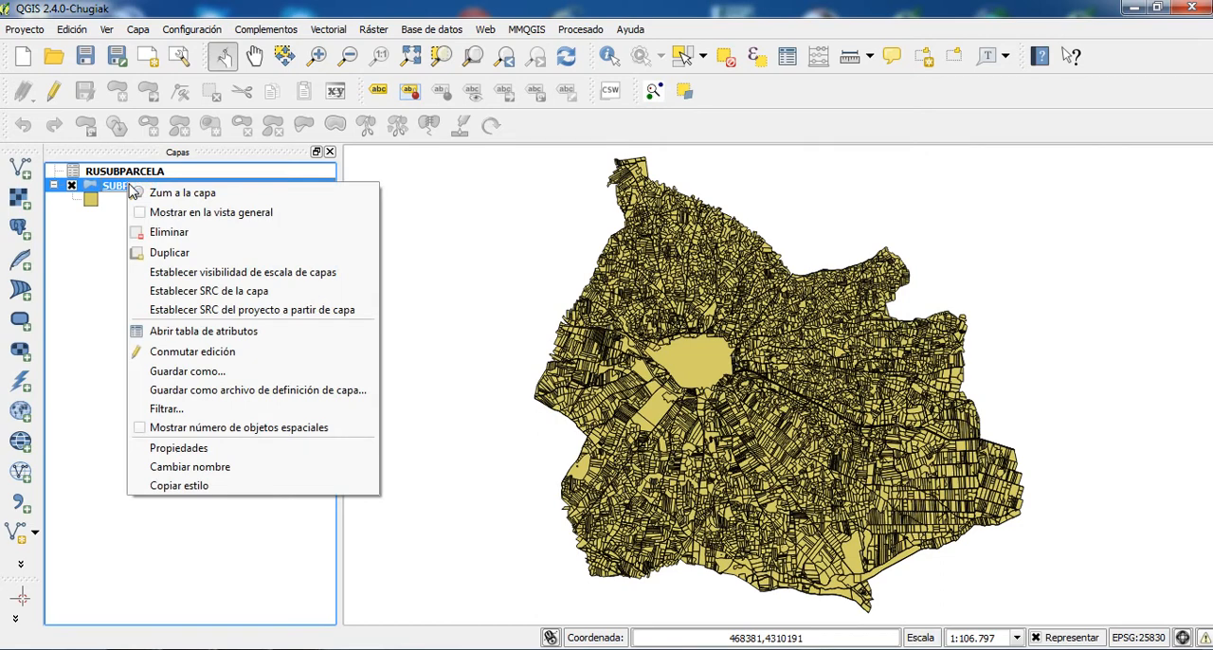
pyautogui.click(190, 448)
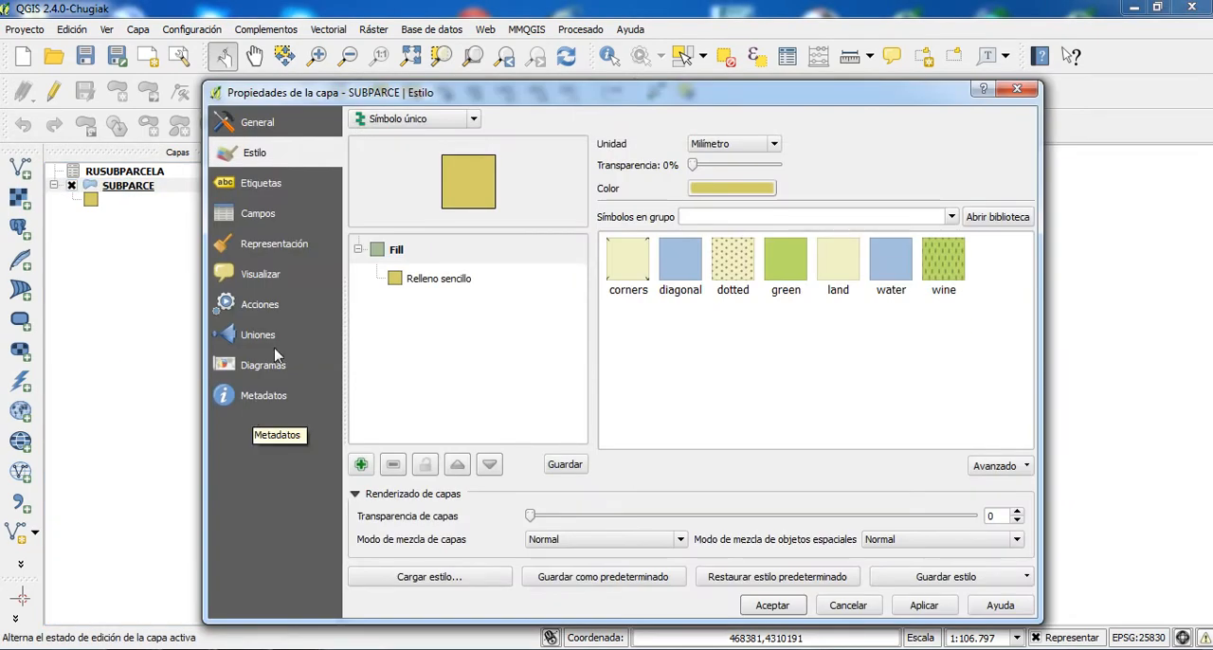
pyautogui.click(251, 339)
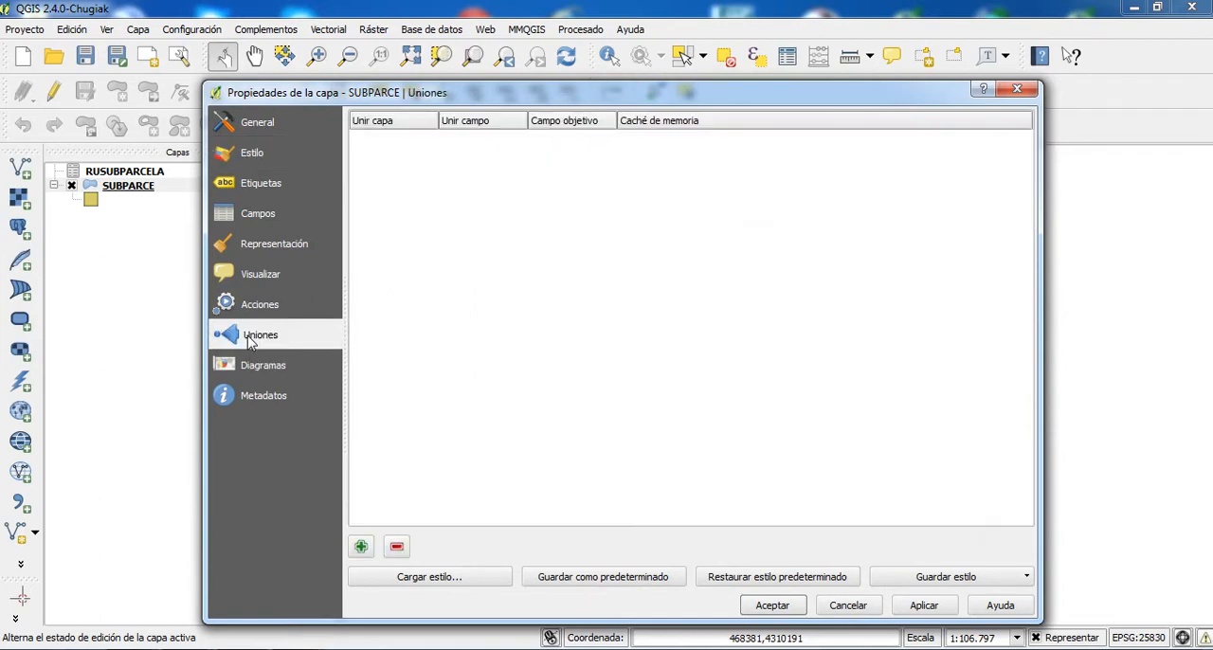
pyautogui.click(360, 547)
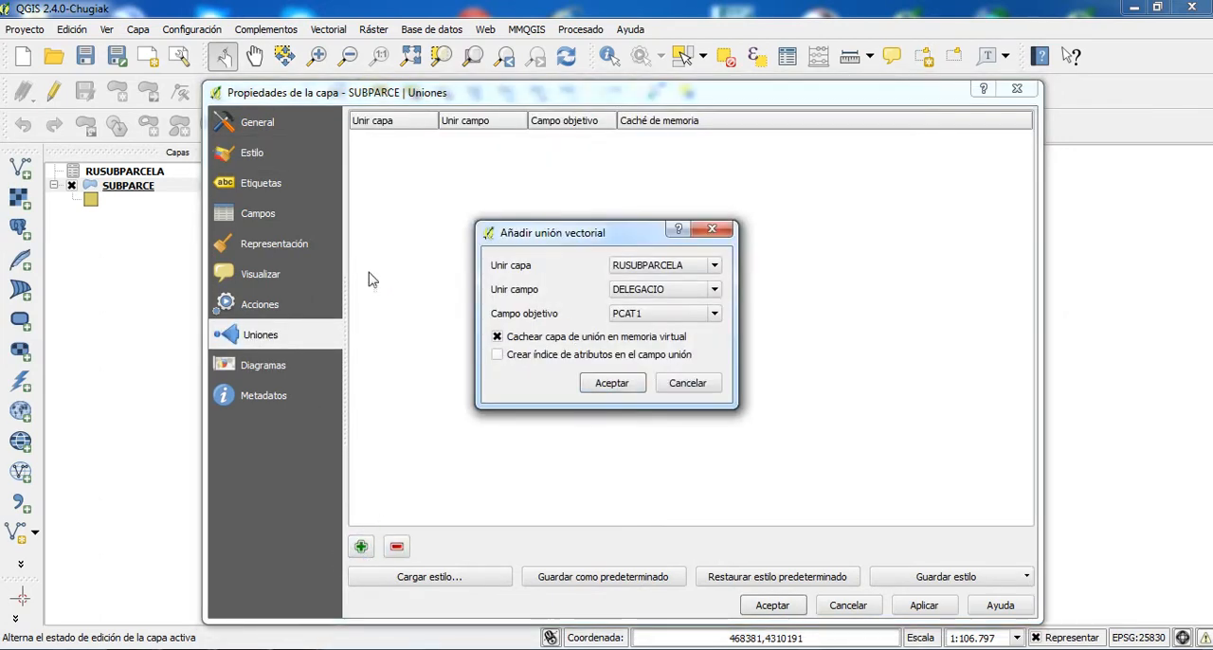
pyautogui.click(650, 268)
pyautogui.click(652, 274)
# - Set both the join field and the target field to REFCAT, and apply the join to the SUBPARCE layer
pyautogui.click(663, 289)
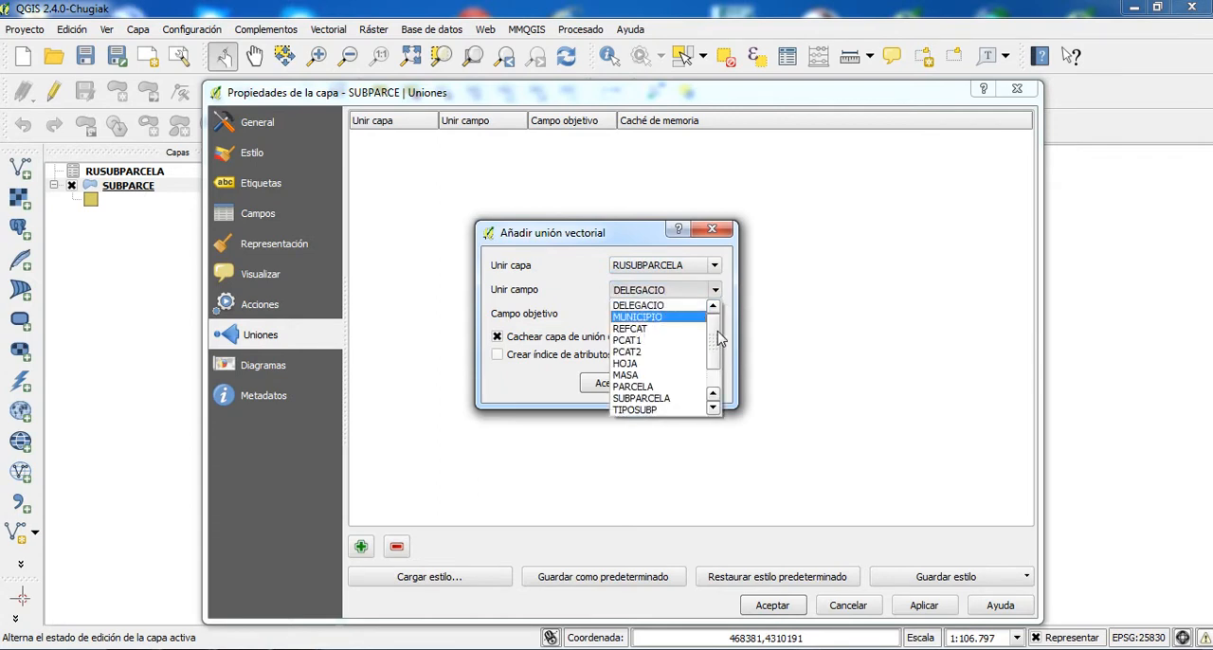
pyautogui.click(664, 328)
pyautogui.click(673, 317)
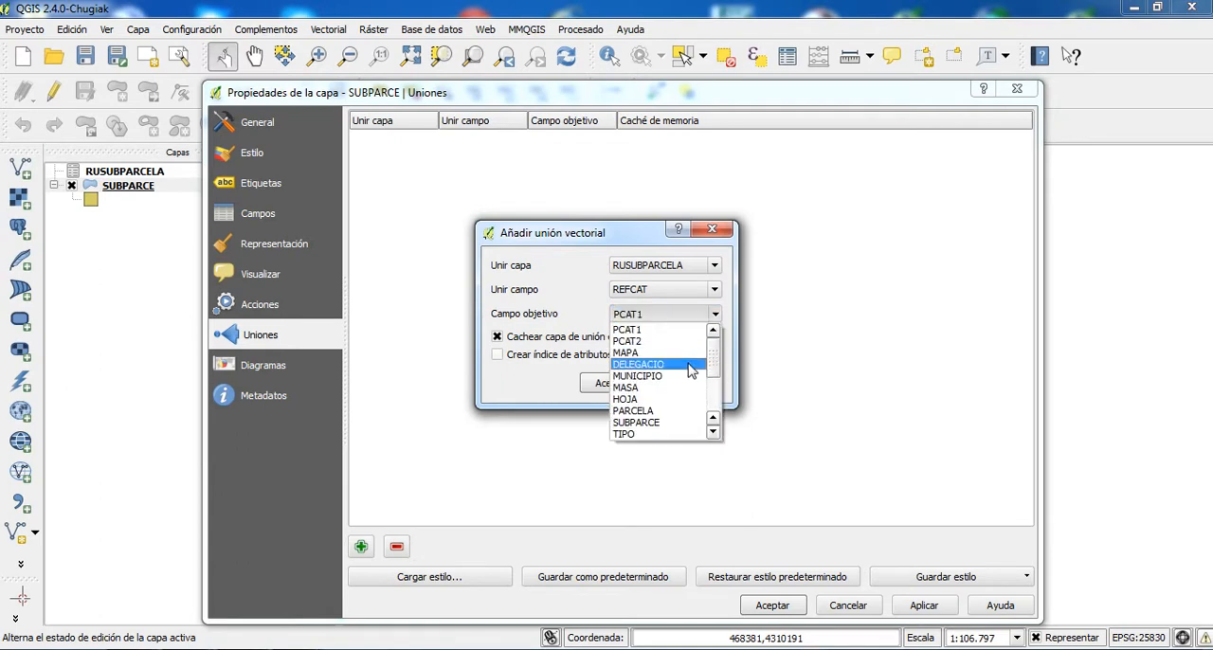
pyautogui.scroll(-1, 714, 381)
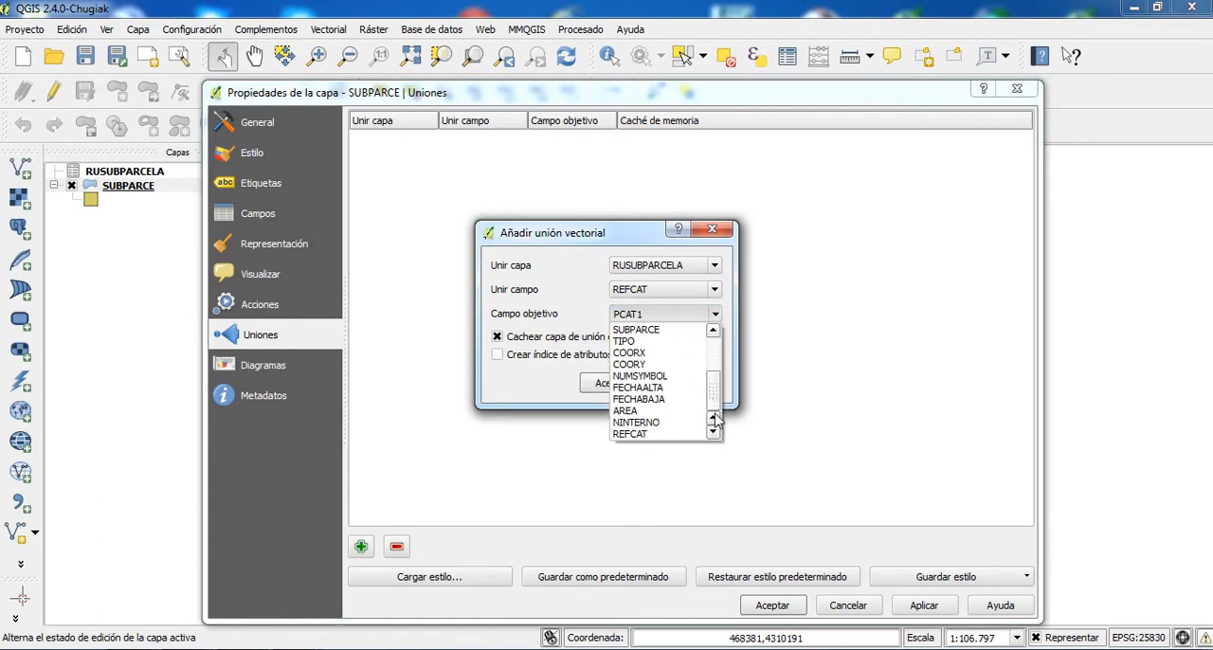
pyautogui.click(664, 434)
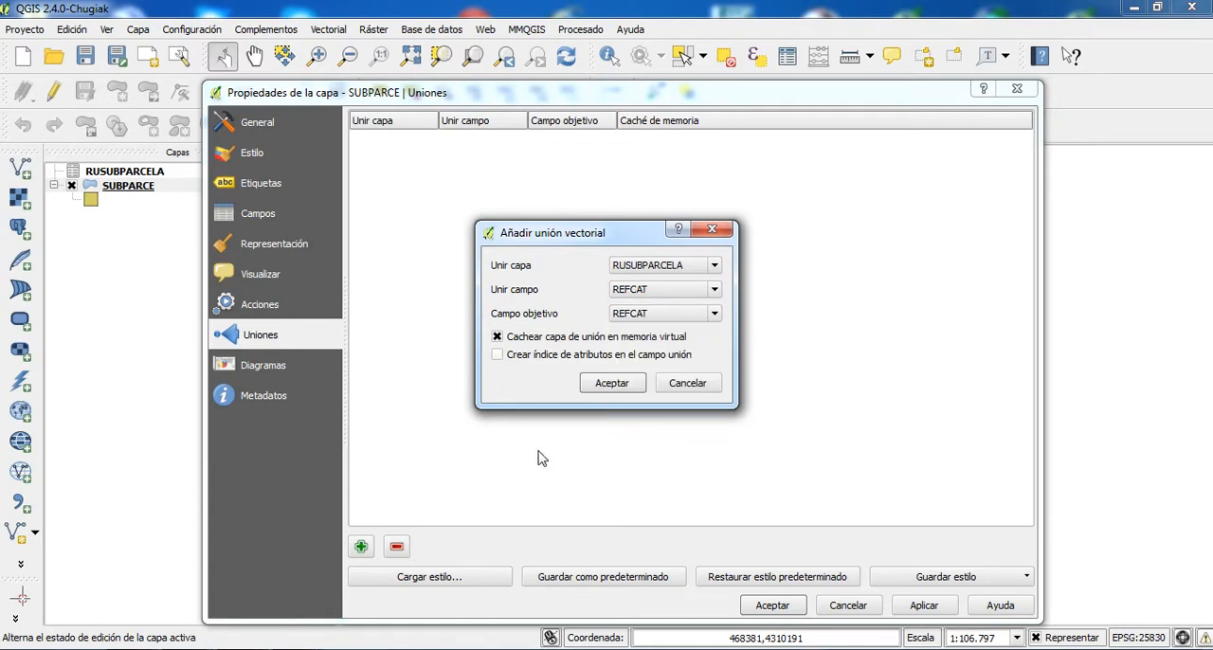
pyautogui.click(613, 383)
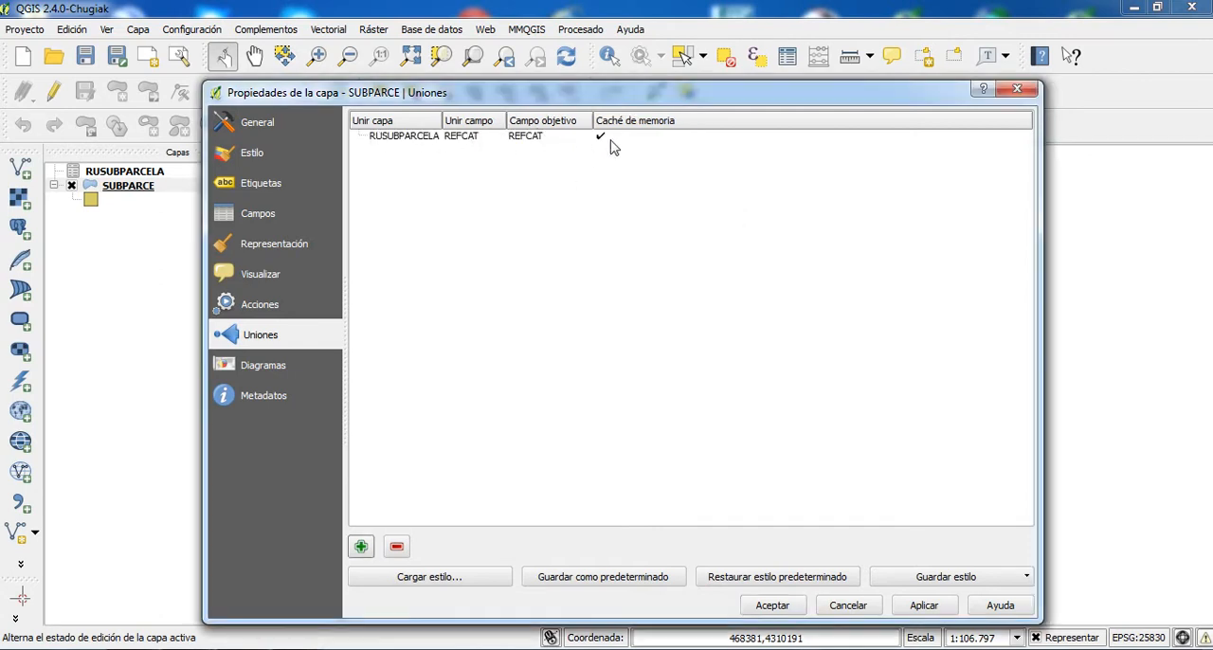
pyautogui.click(924, 604)
pyautogui.click(772, 605)
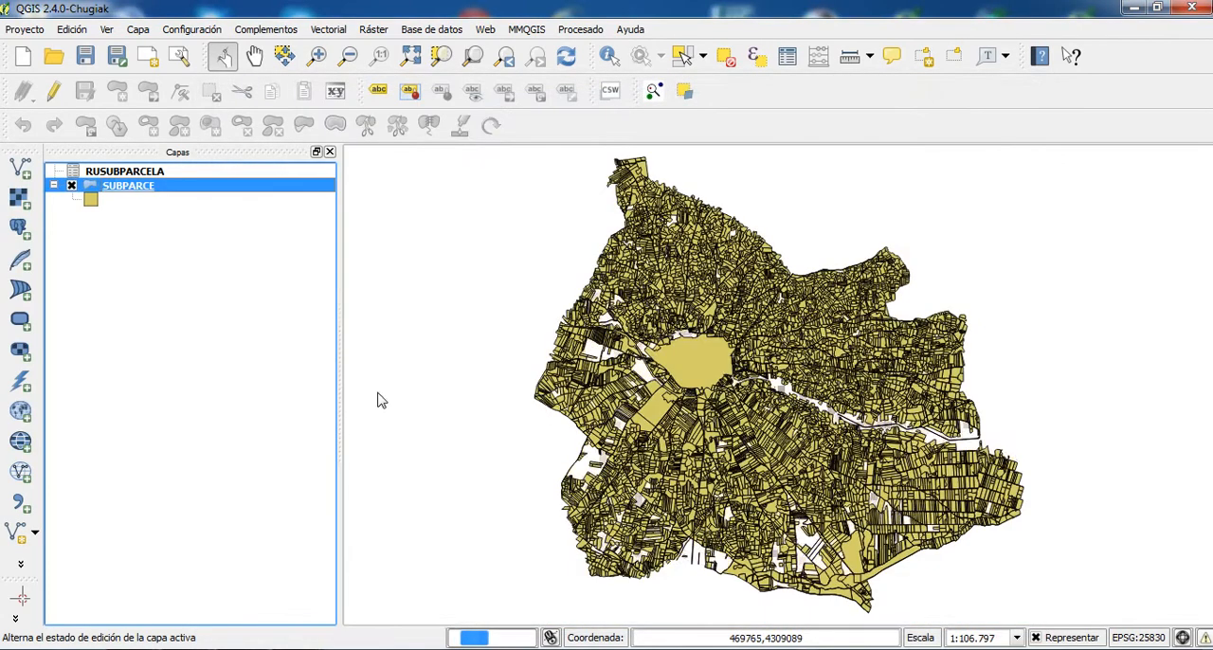
# - Examine the SUBPARCE attribute table for the joined RUSUBPARCELA columns, widening their headers to read the field names
pyautogui.rightClick(140, 192)
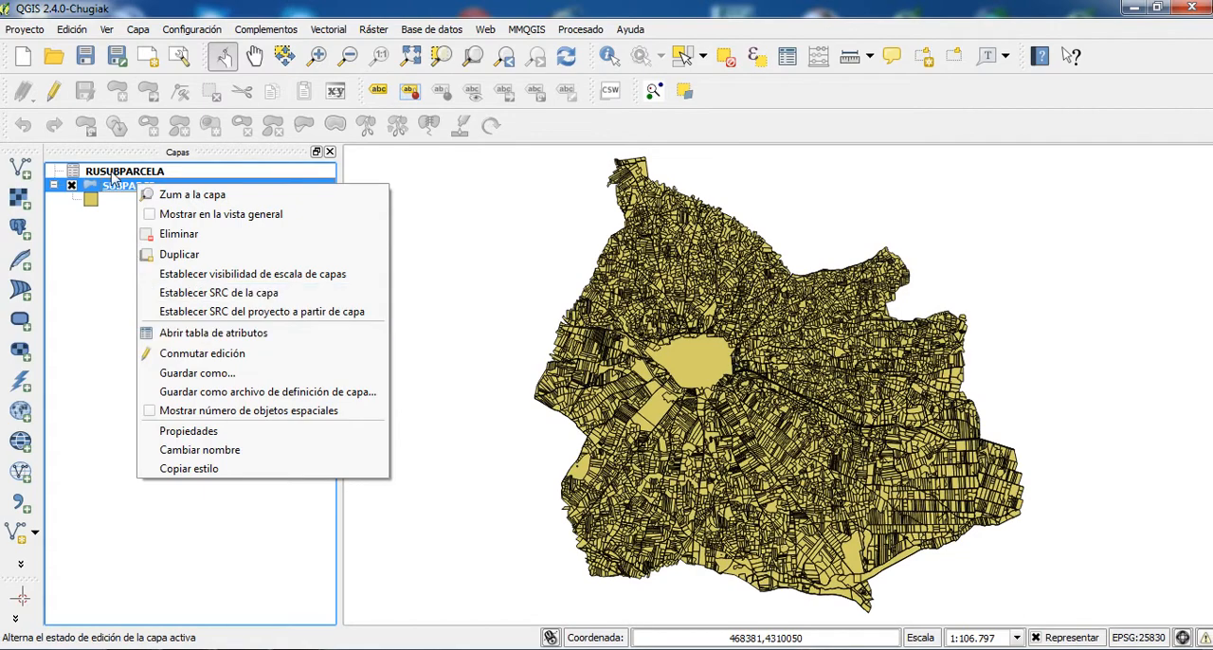
pyautogui.click(189, 332)
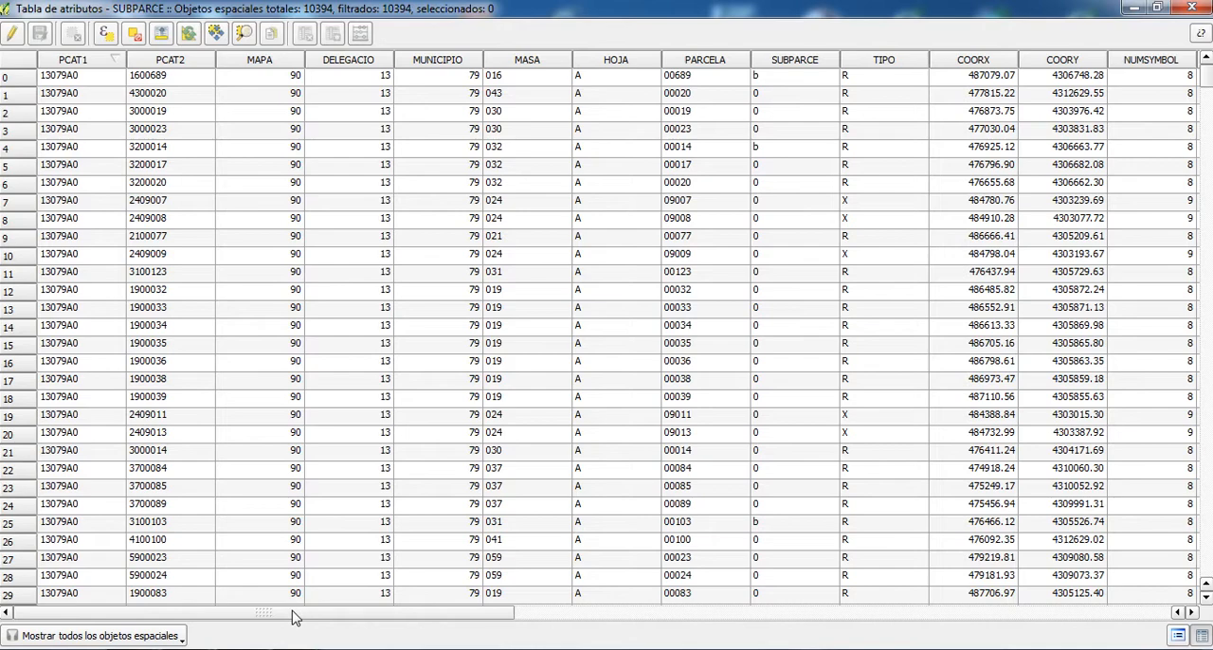
pyautogui.moveTo(293, 616); pyautogui.dragTo(701, 641)
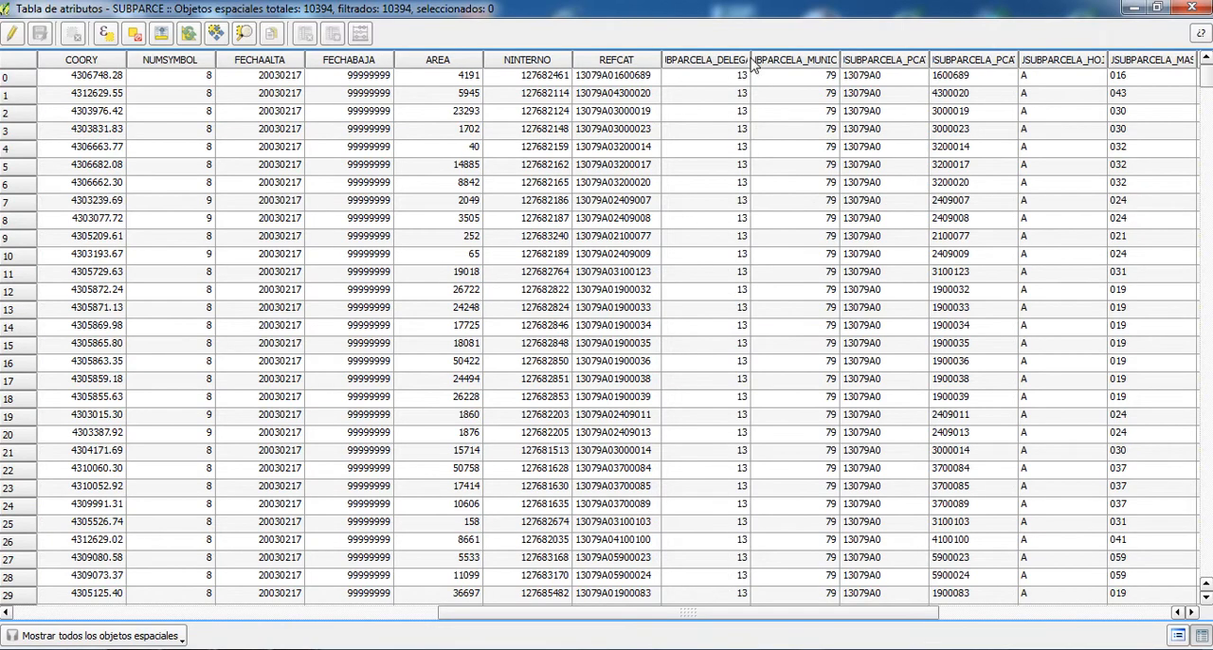
pyautogui.moveTo(751, 63); pyautogui.dragTo(867, 84)
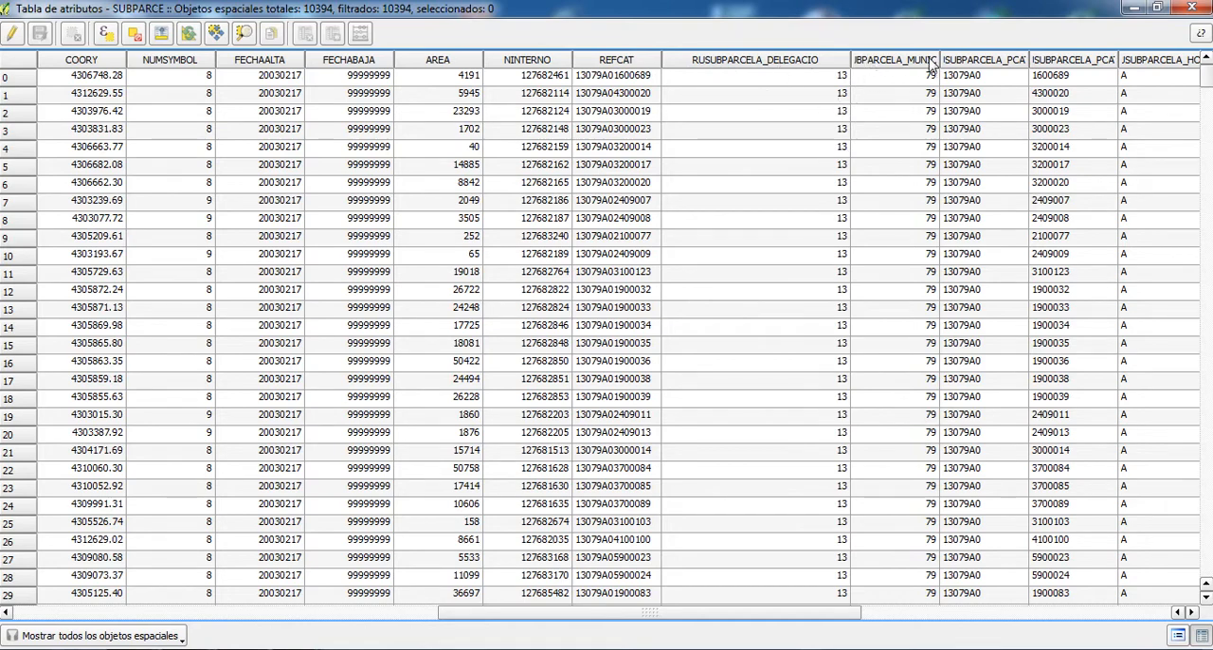
pyautogui.moveTo(848, 616); pyautogui.dragTo(1117, 624)
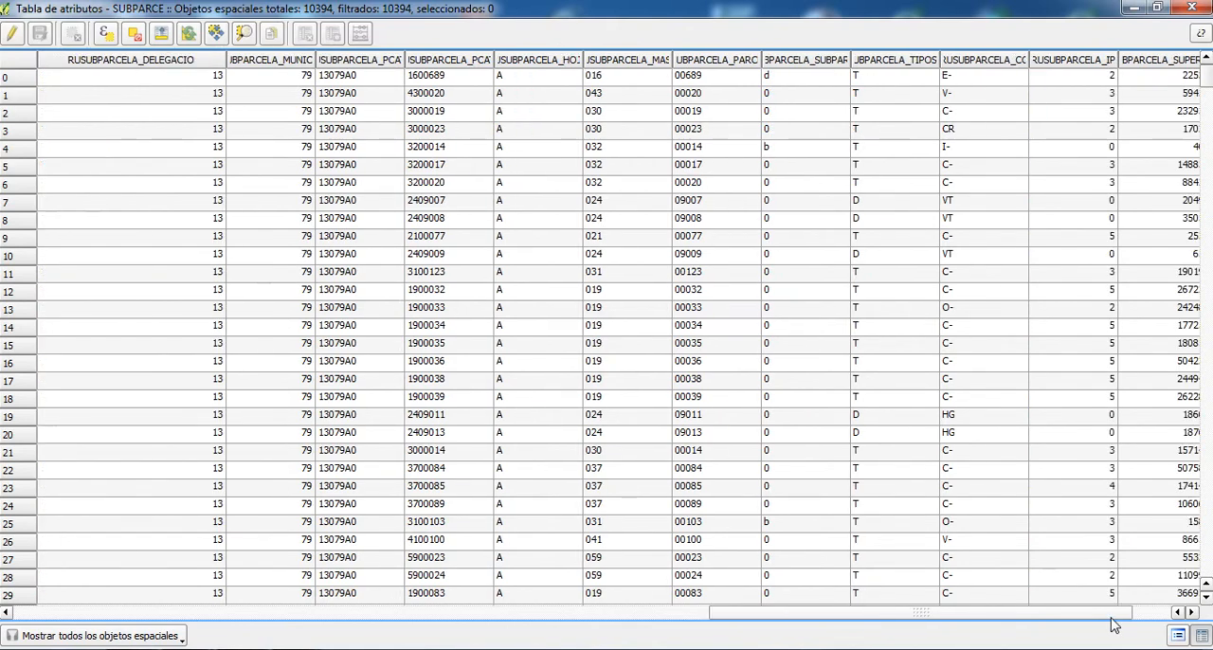
pyautogui.moveTo(1029, 61); pyautogui.dragTo(1075, 68)
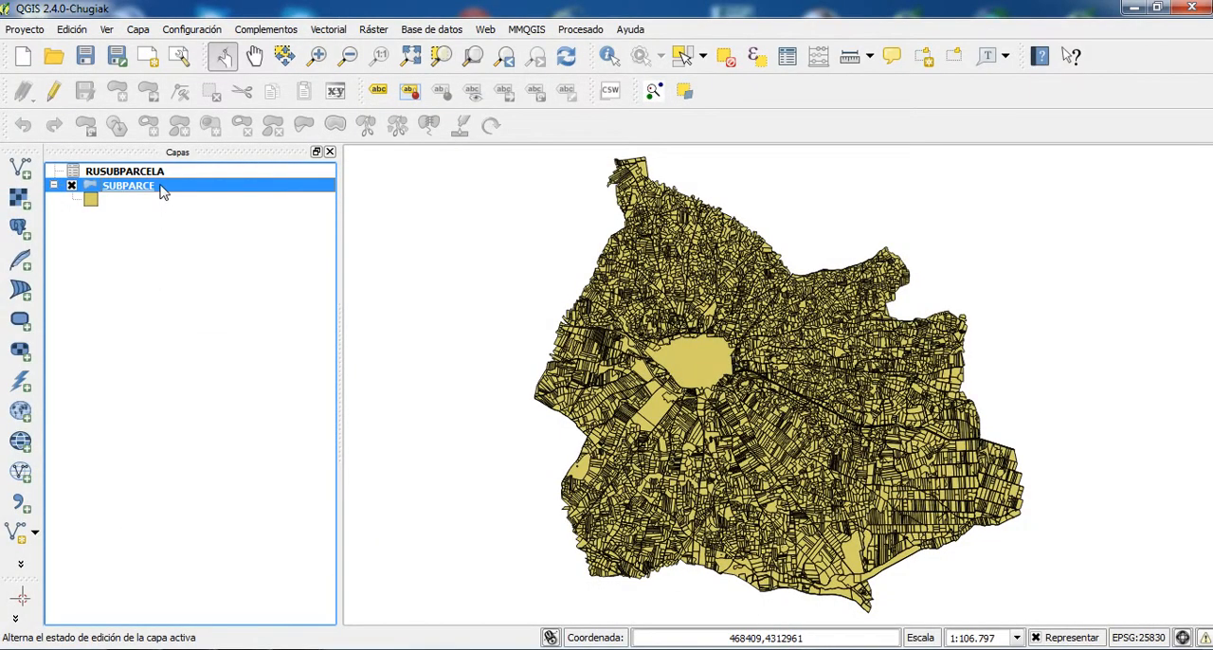
# - Start exporting the SUBPARCE layer as an ESRI shapefile named subparce_cultivos in the C:/SIG_Trabajo folder
pyautogui.rightClick(162, 191)
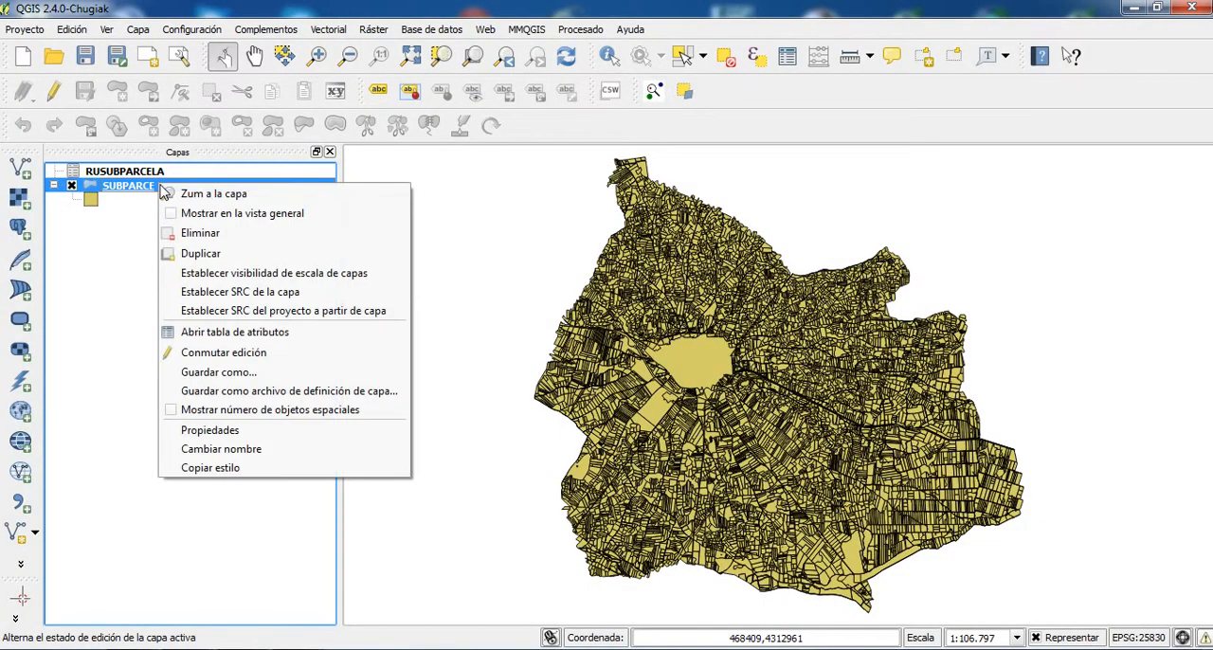
pyautogui.click(223, 372)
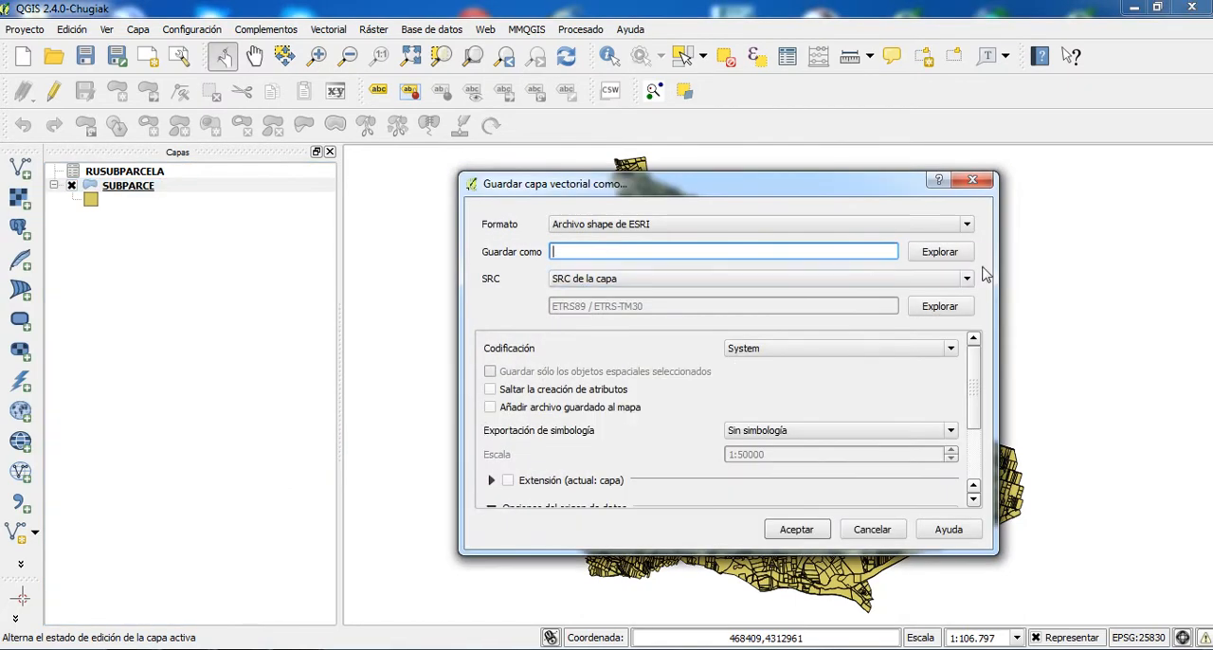
pyautogui.click(936, 255)
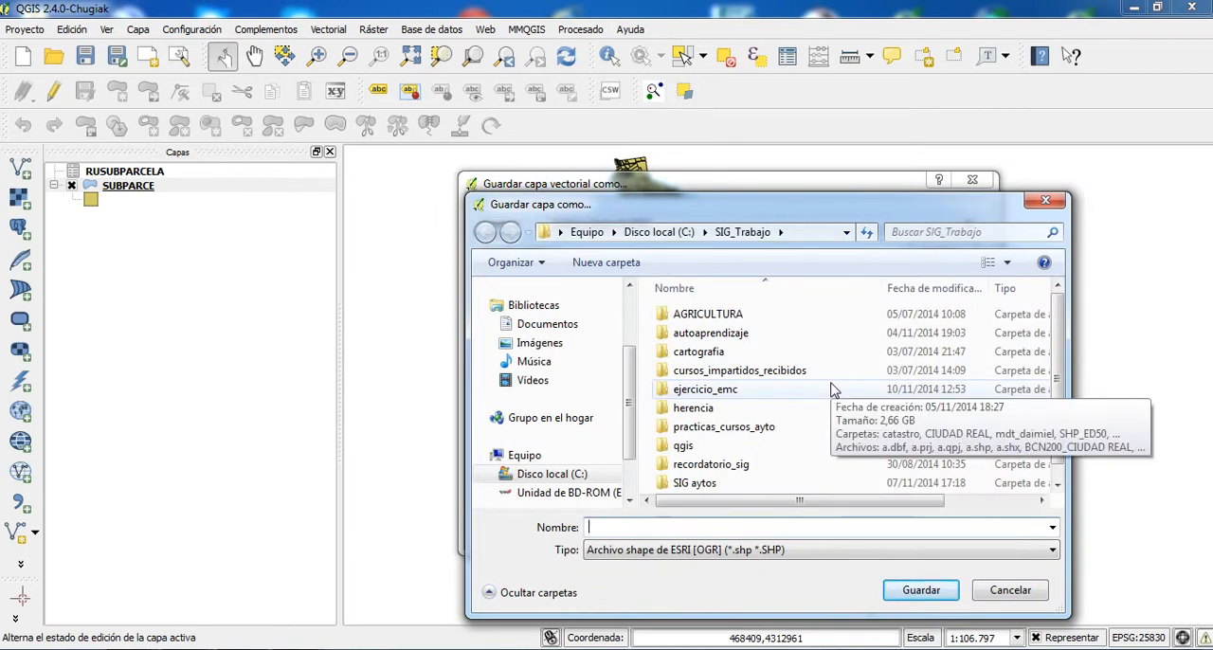
pyautogui.write('subparc')
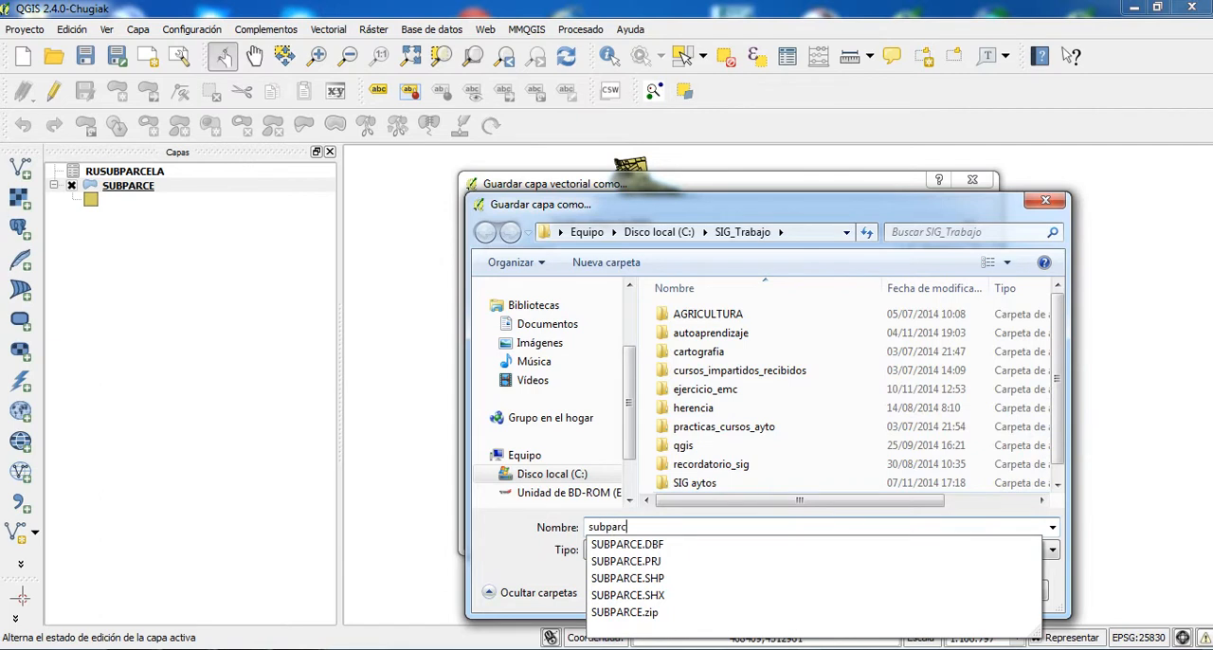
pyautogui.write('e_cultivos')
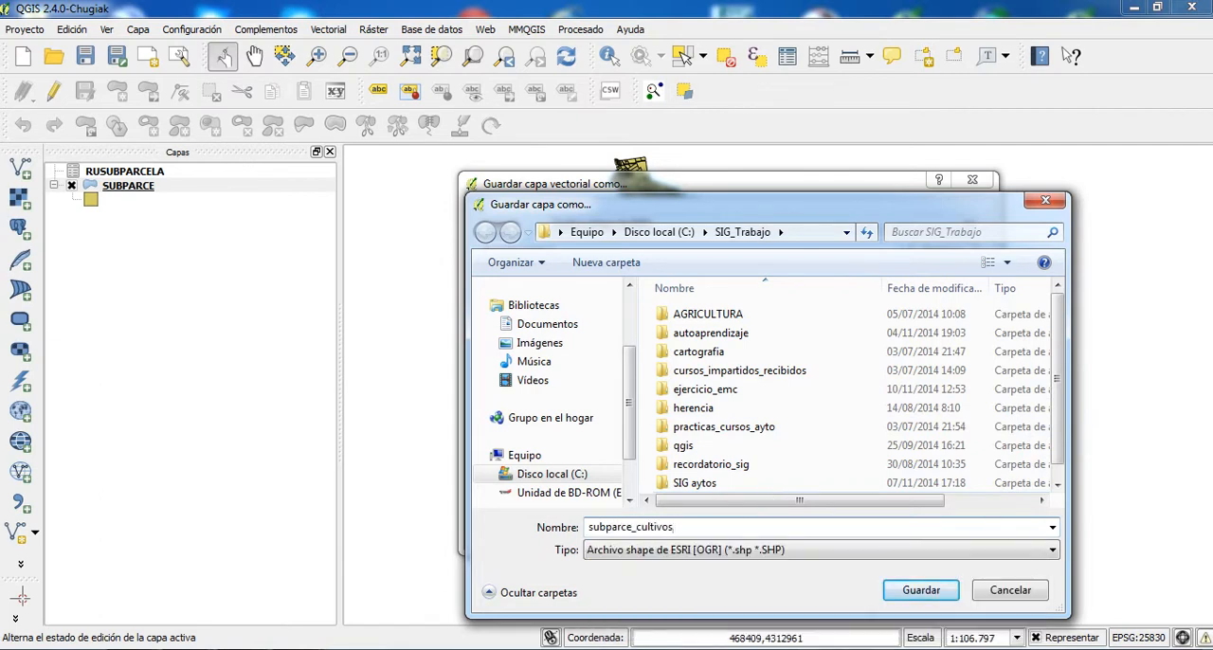
pyautogui.click(903, 600)
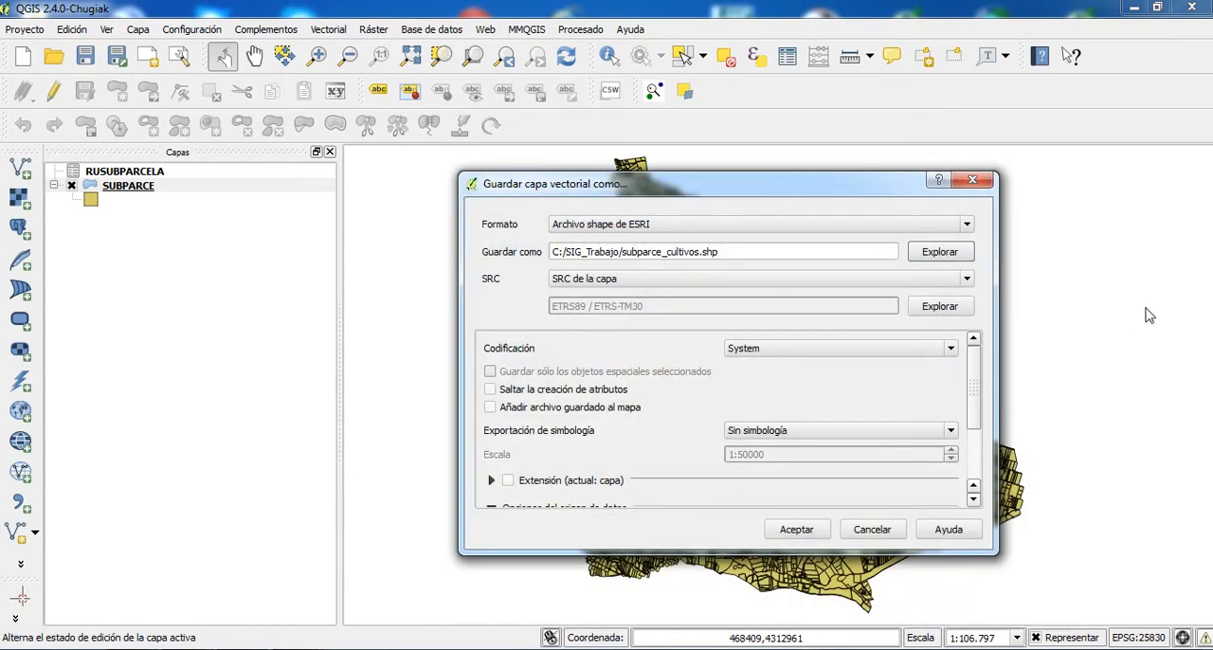
# - Enable adding the saved file to the map and run the export of subparce_cultivos.shp
pyautogui.scroll(-3, 980, 389)
pyautogui.scroll(1, 720, 398)
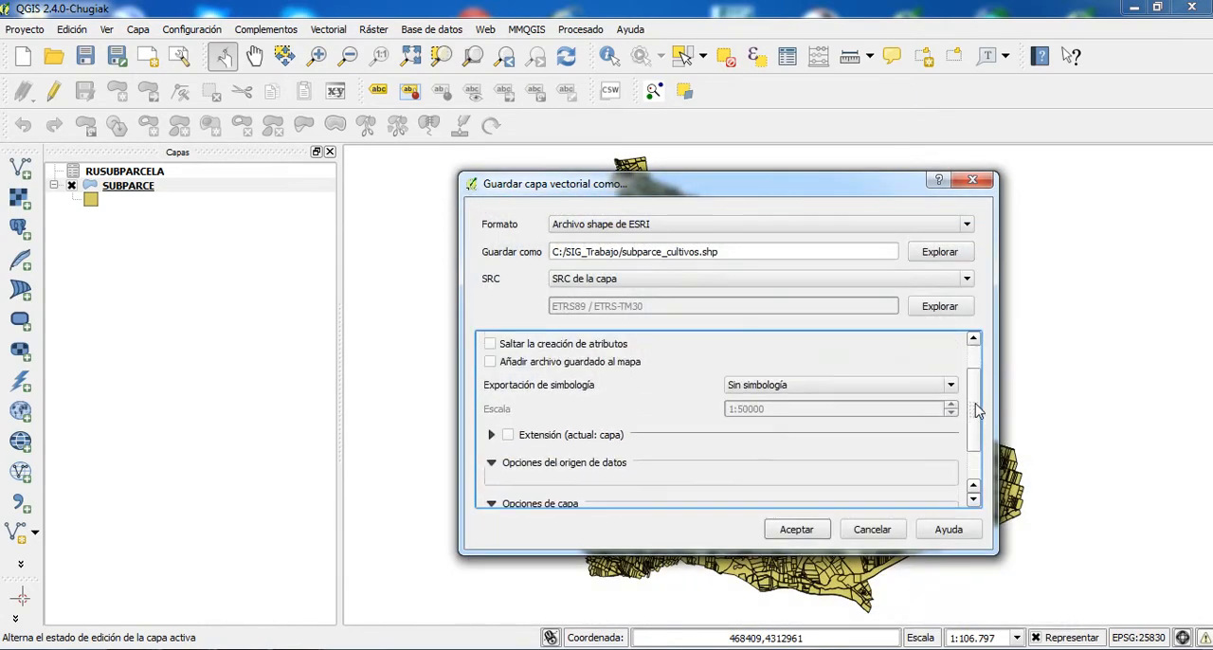
pyautogui.click(490, 361)
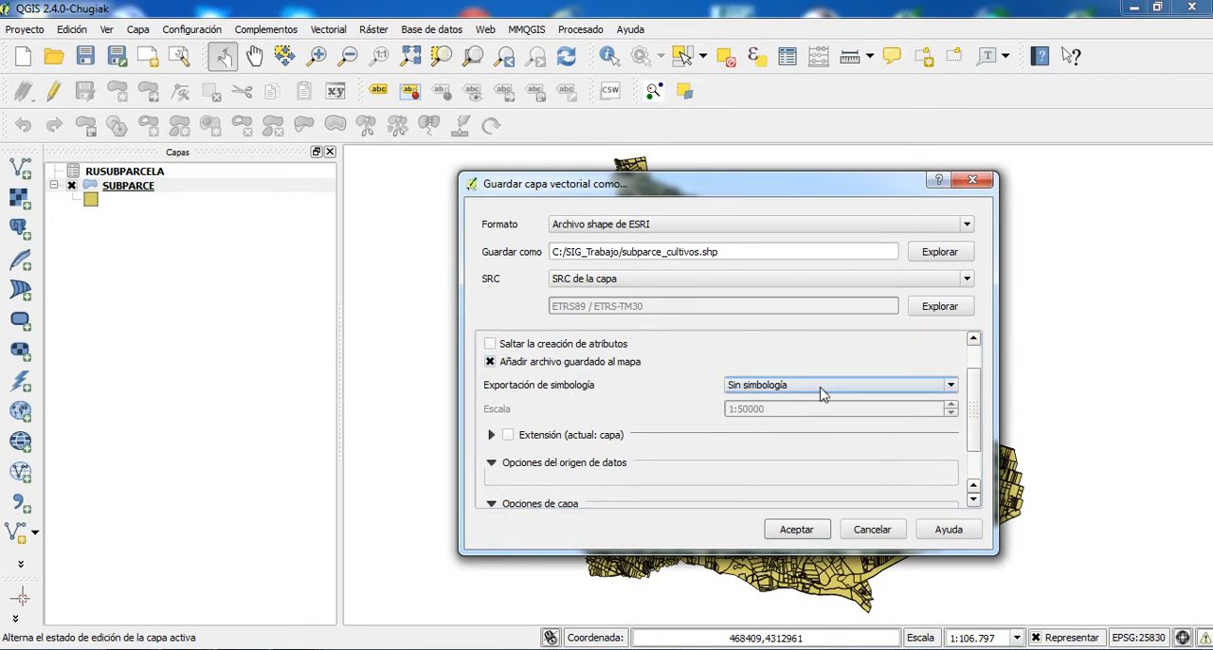
pyautogui.moveTo(974, 408); pyautogui.dragTo(973, 438)
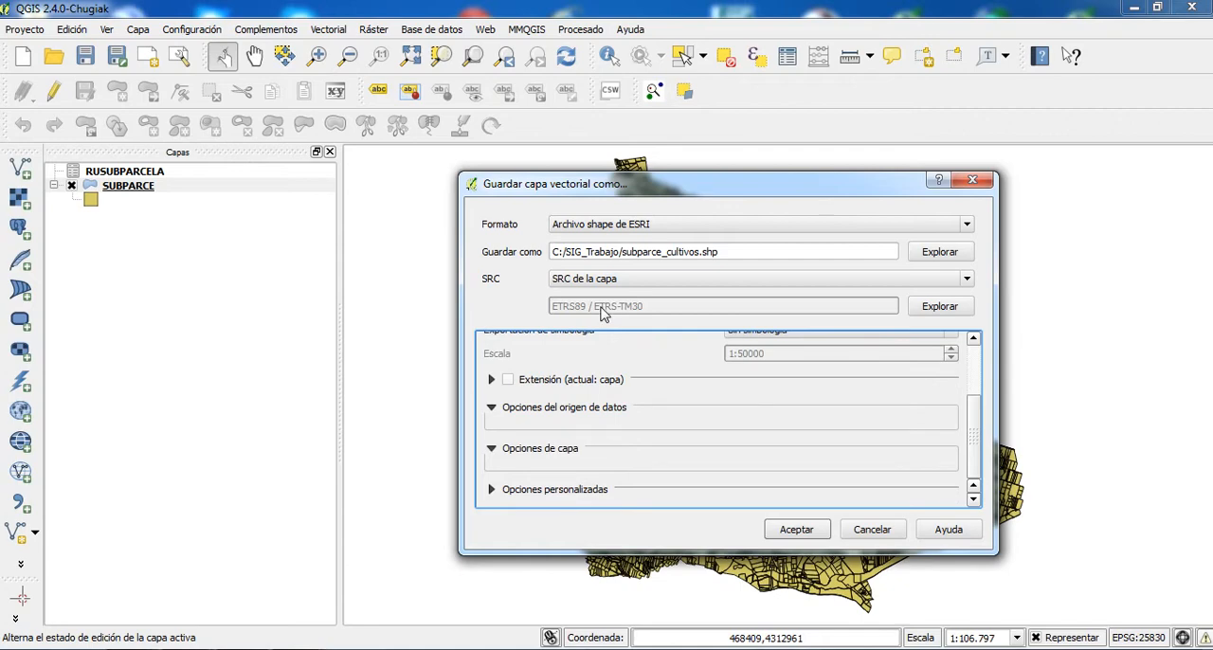
pyautogui.click(794, 531)
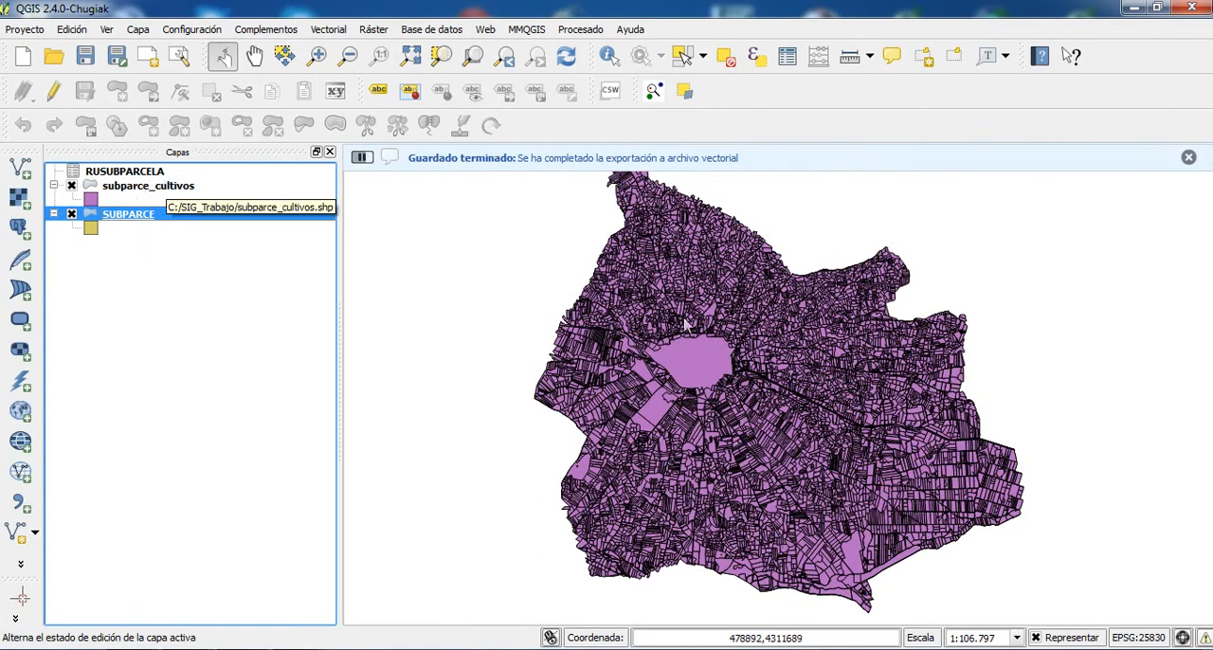
# - Check the attribute table of subparce_cultivos for the fields carried over from RUSUBPARCELA, and close it
pyautogui.rightClick(173, 191)
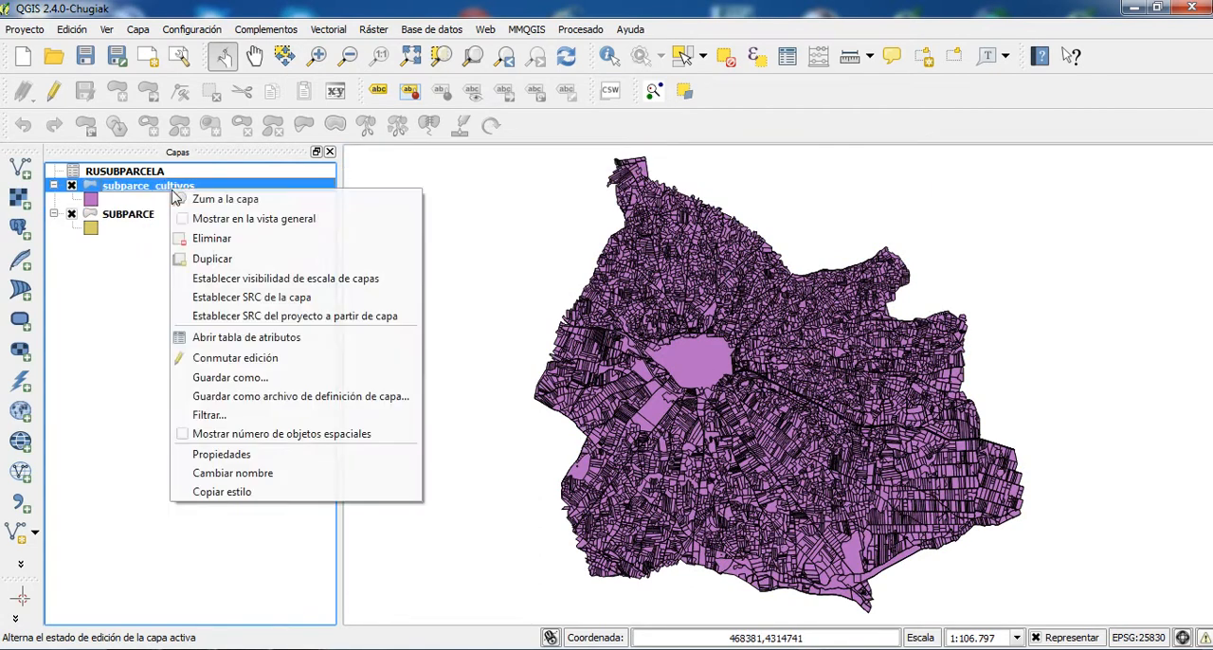
pyautogui.click(217, 343)
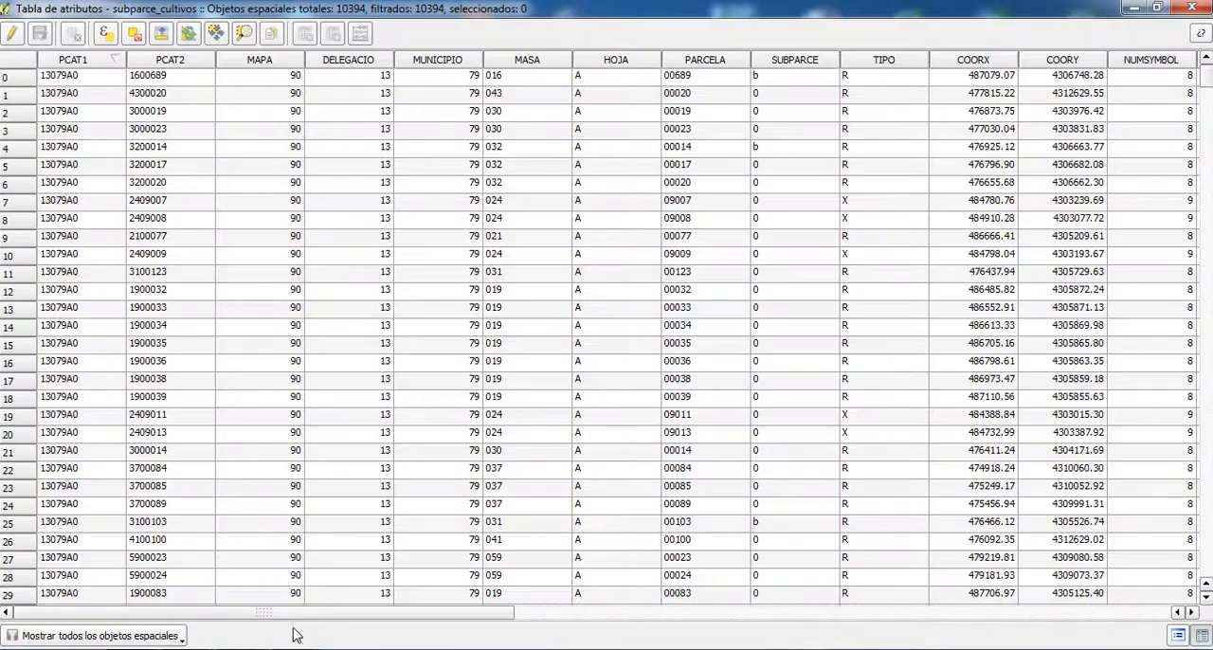
pyautogui.moveTo(298, 612); pyautogui.dragTo(894, 619)
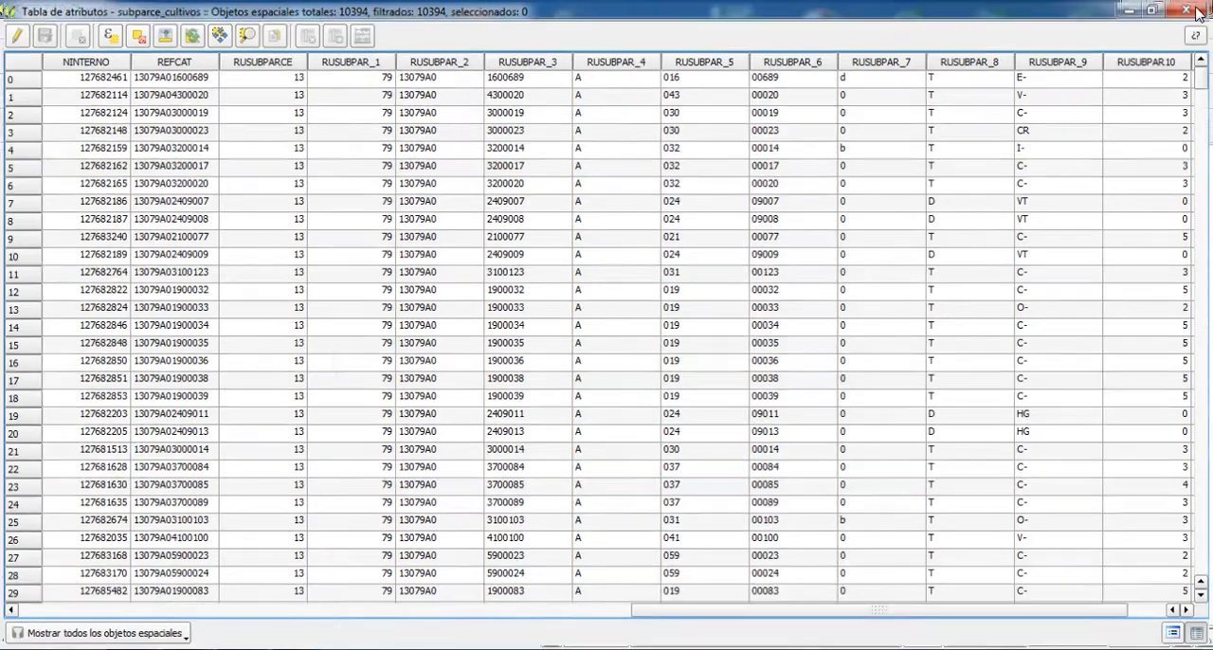
pyautogui.click(1192, 8)
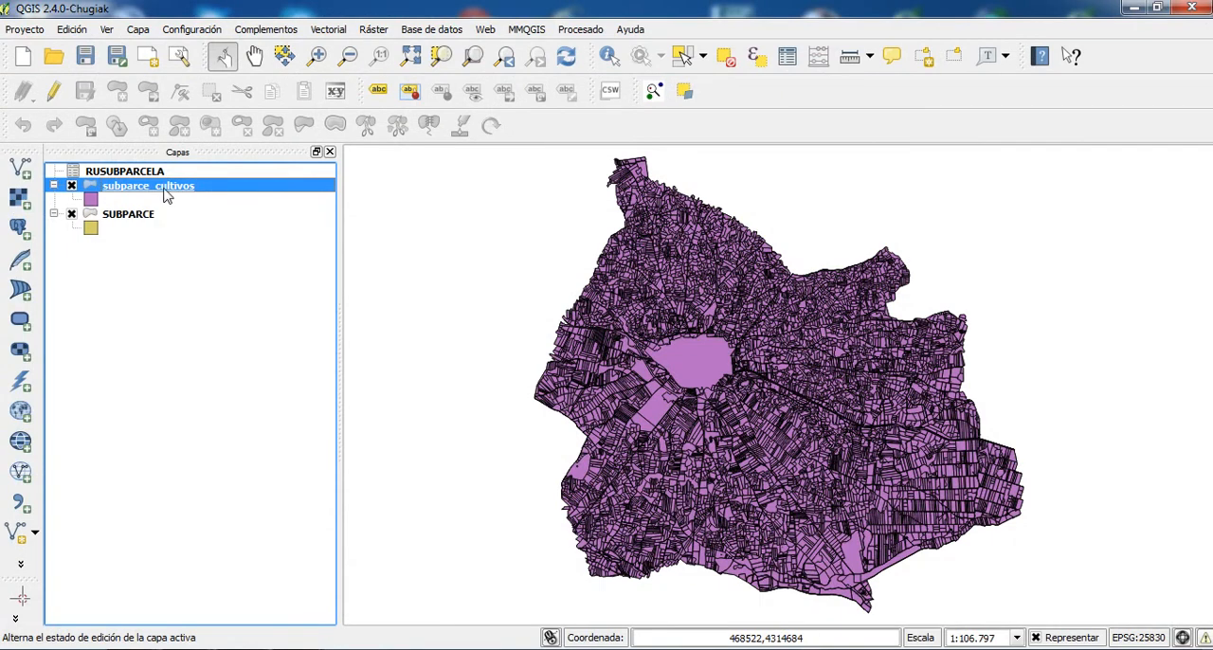
# - Remove the RUSUBPARCELA join in the SUBPARCE layer's properties and close the properties
pyautogui.rightClick(142, 216)
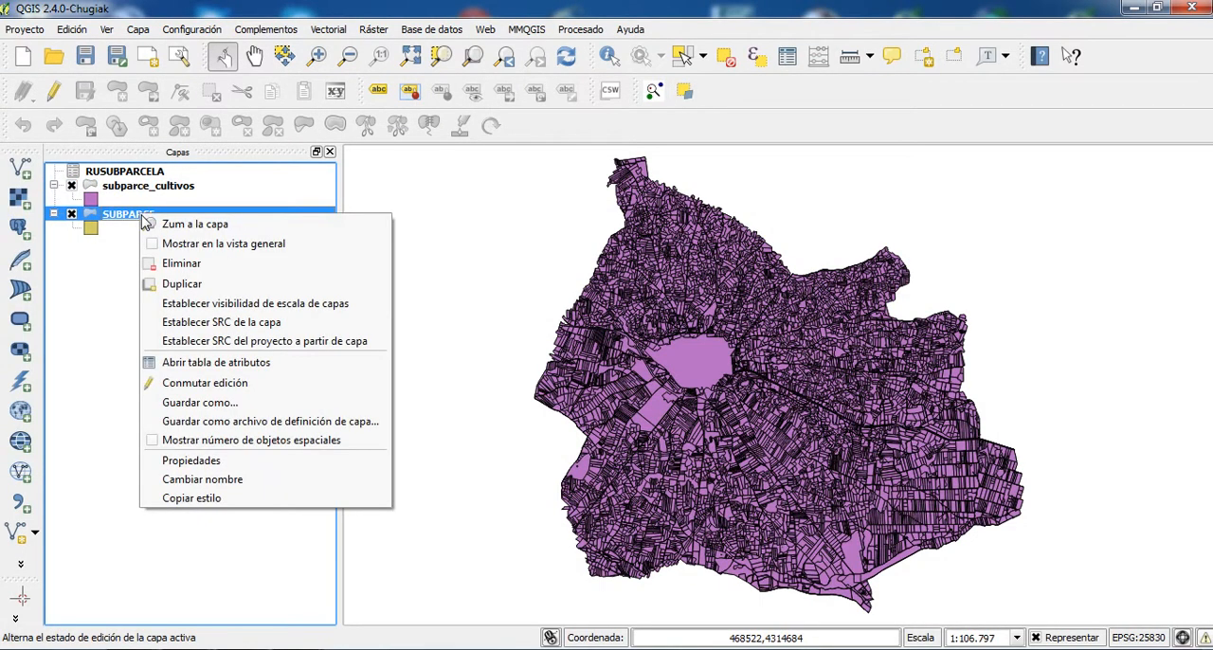
pyautogui.click(202, 463)
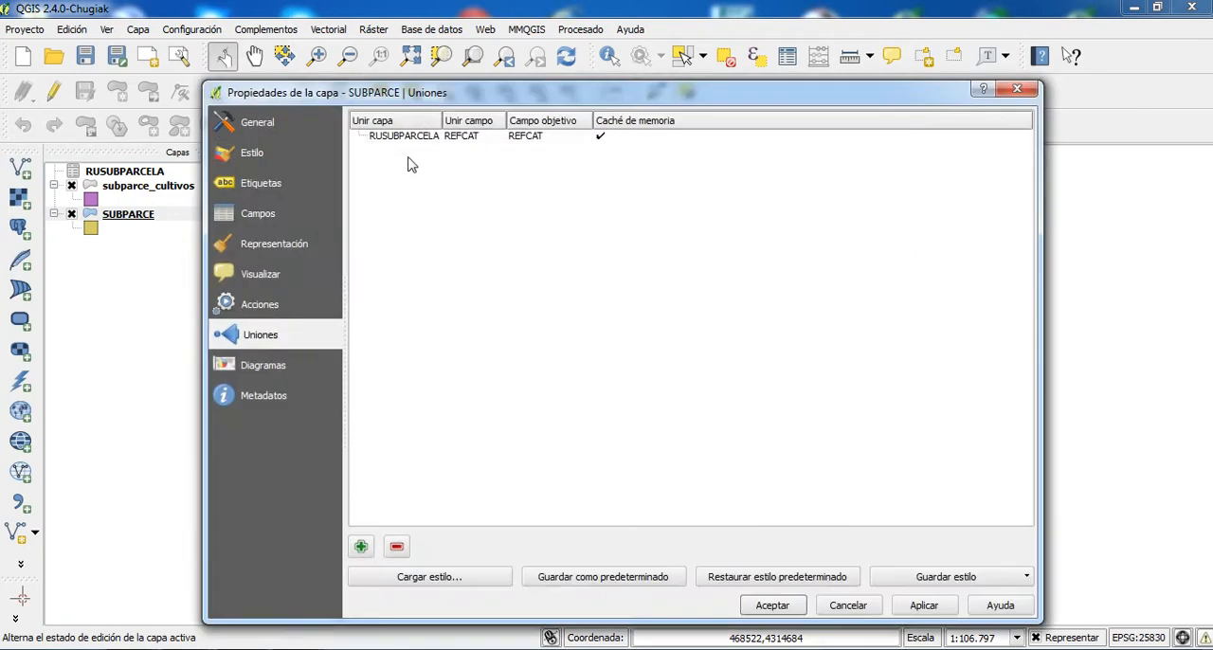
pyautogui.click(412, 138)
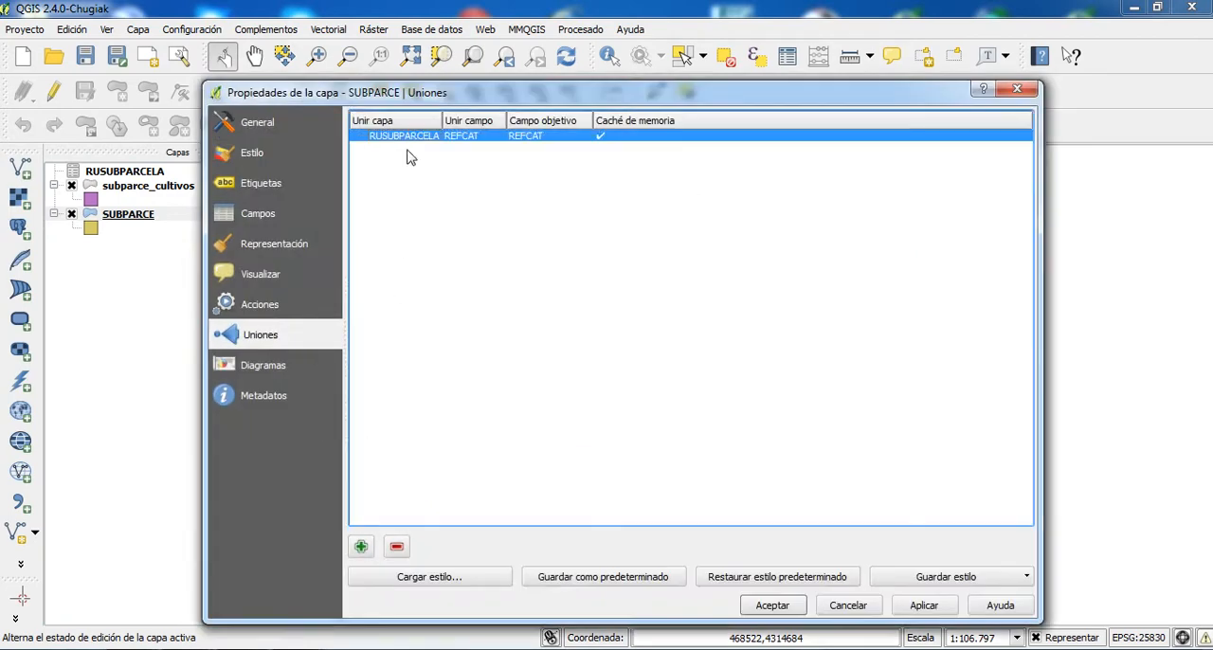
pyautogui.click(397, 546)
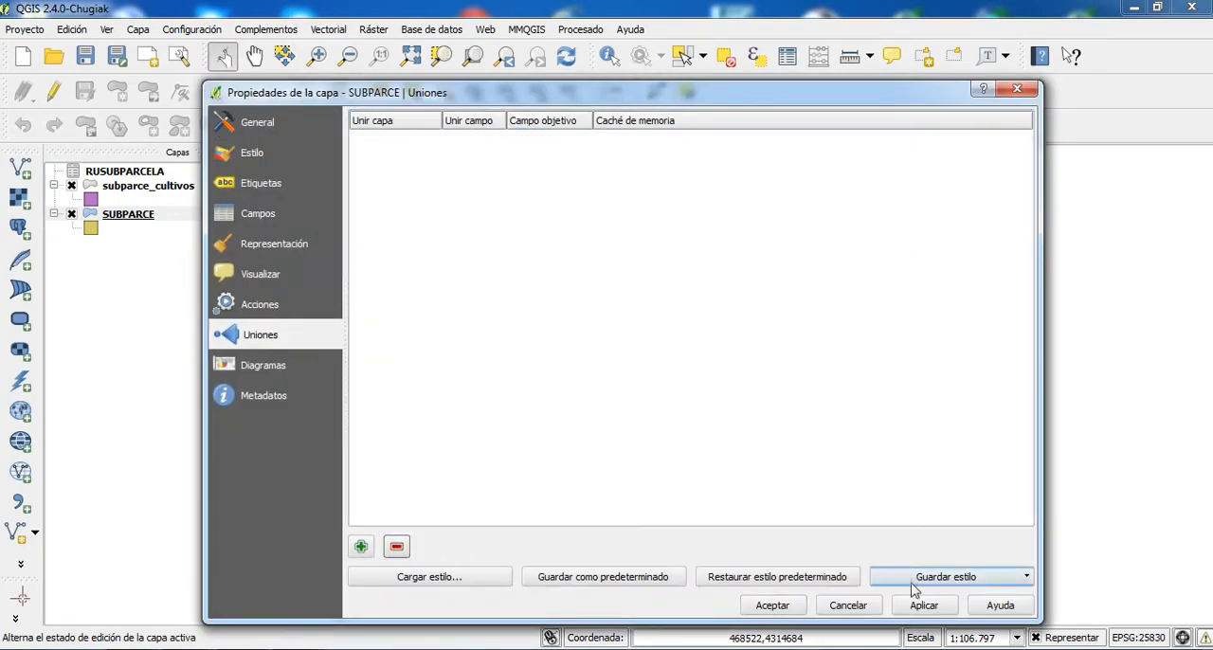
pyautogui.click(838, 608)
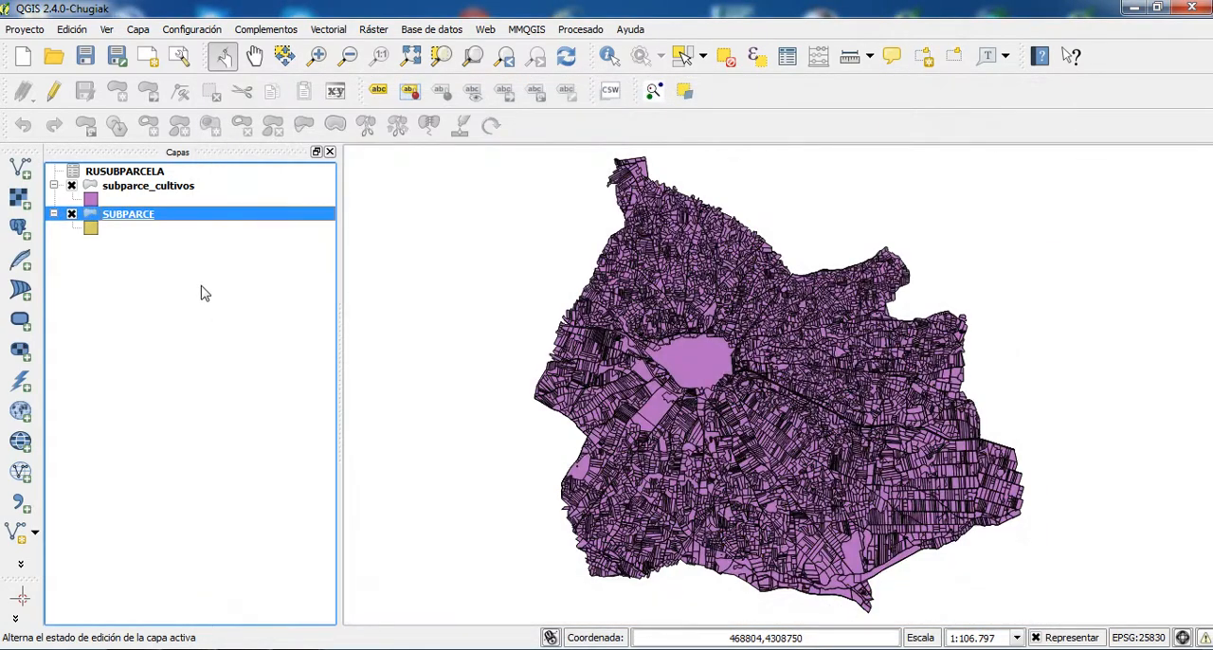
# - Review the RUSUBPAR columns of the subparce_cultivos table with the join removed from SUBPARCE, and close the table
pyautogui.click(170, 190)
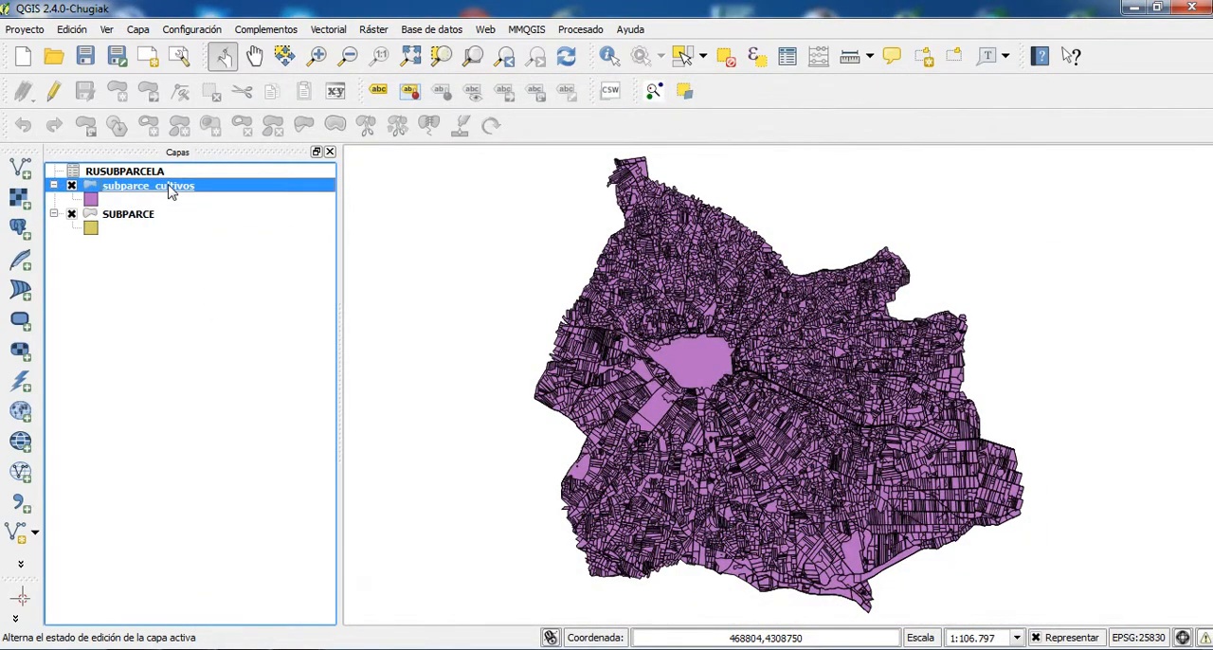
pyautogui.rightClick(172, 191)
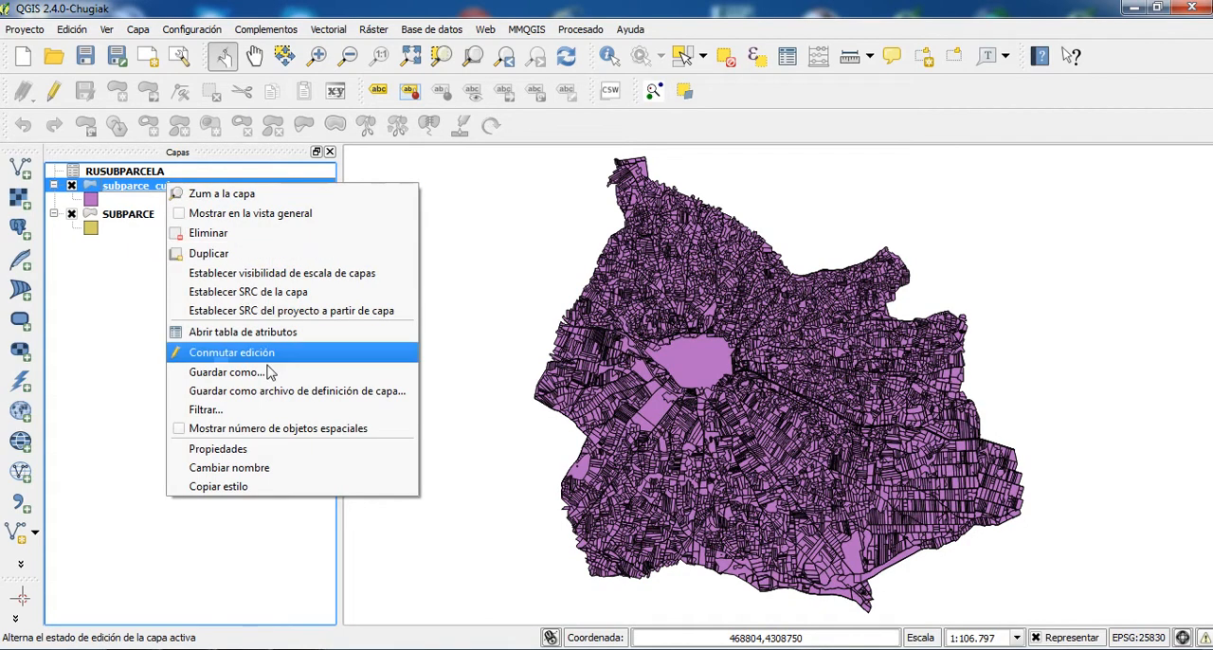
pyautogui.click(245, 334)
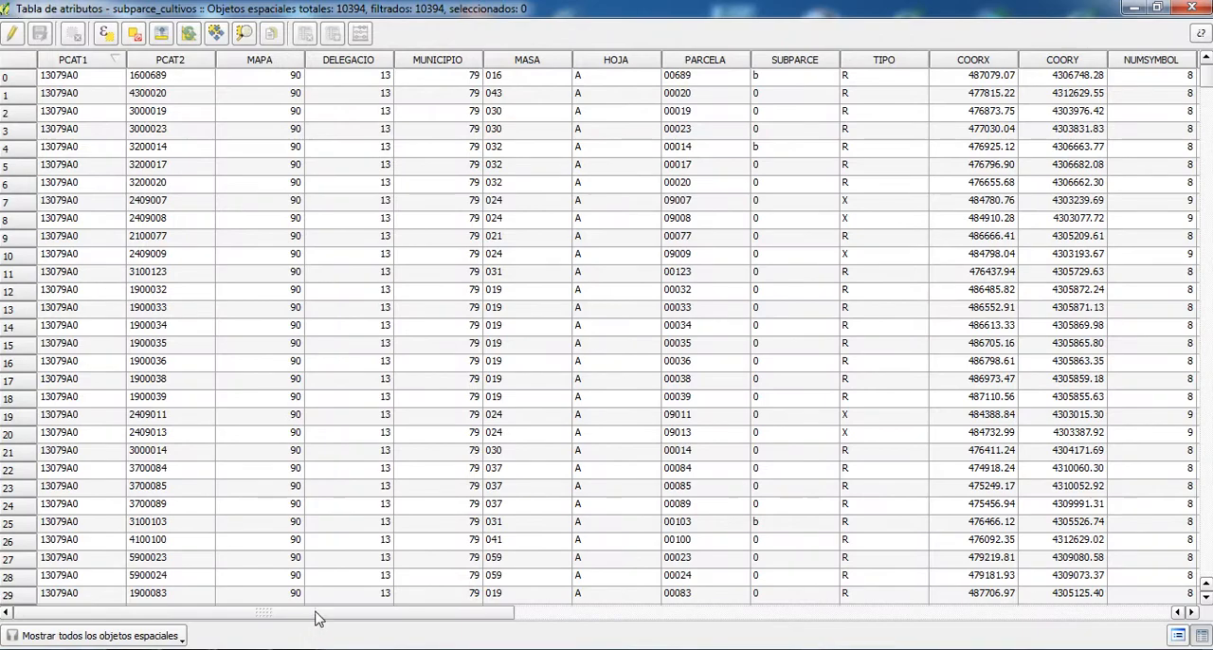
pyautogui.moveTo(316, 616); pyautogui.dragTo(976, 578)
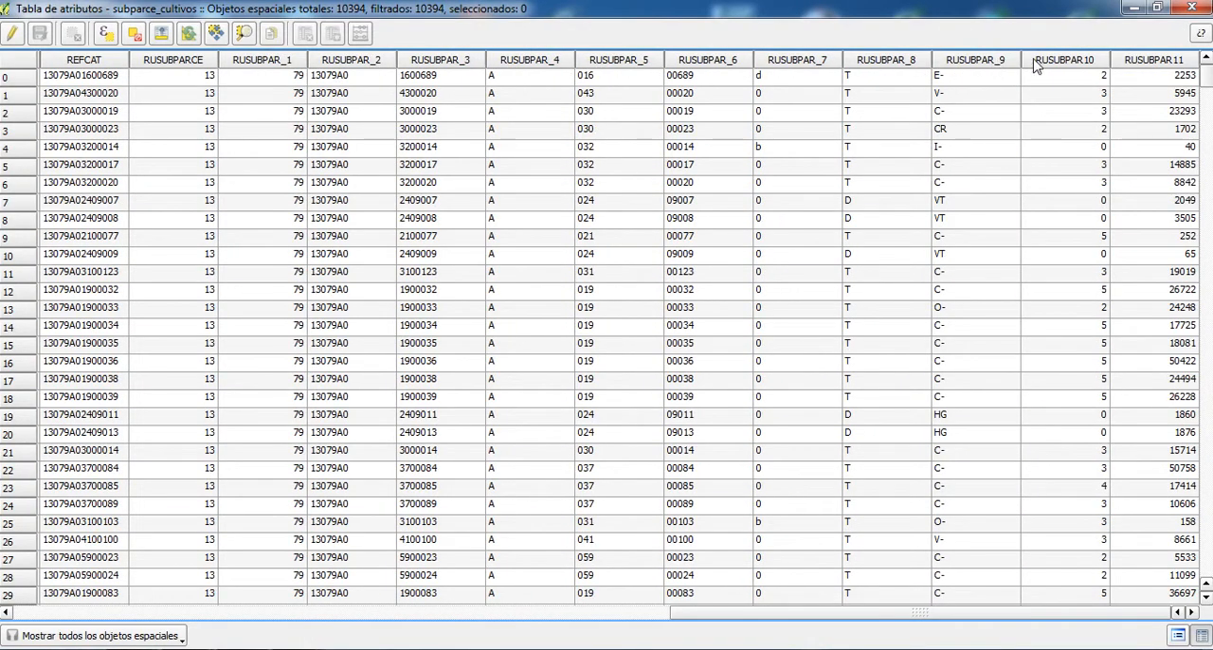
pyautogui.click(1192, 7)
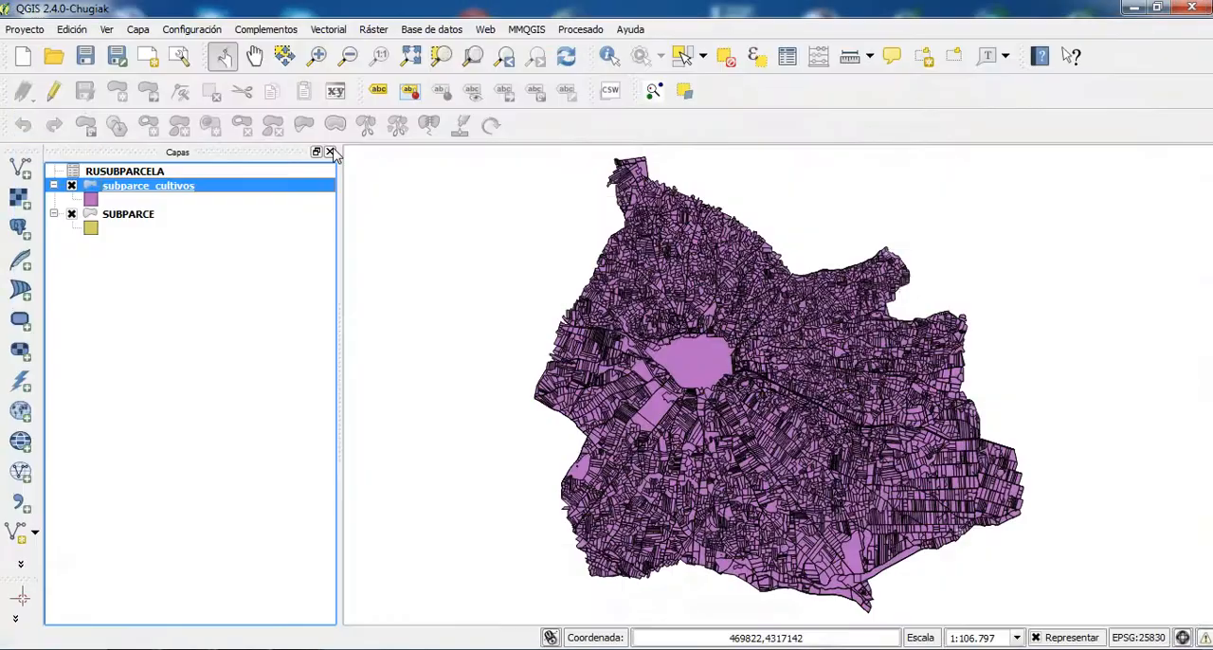
# - Change the style of the subparce_cultivos layer from a single symbol to Categorizado
pyautogui.rightClick(202, 194)
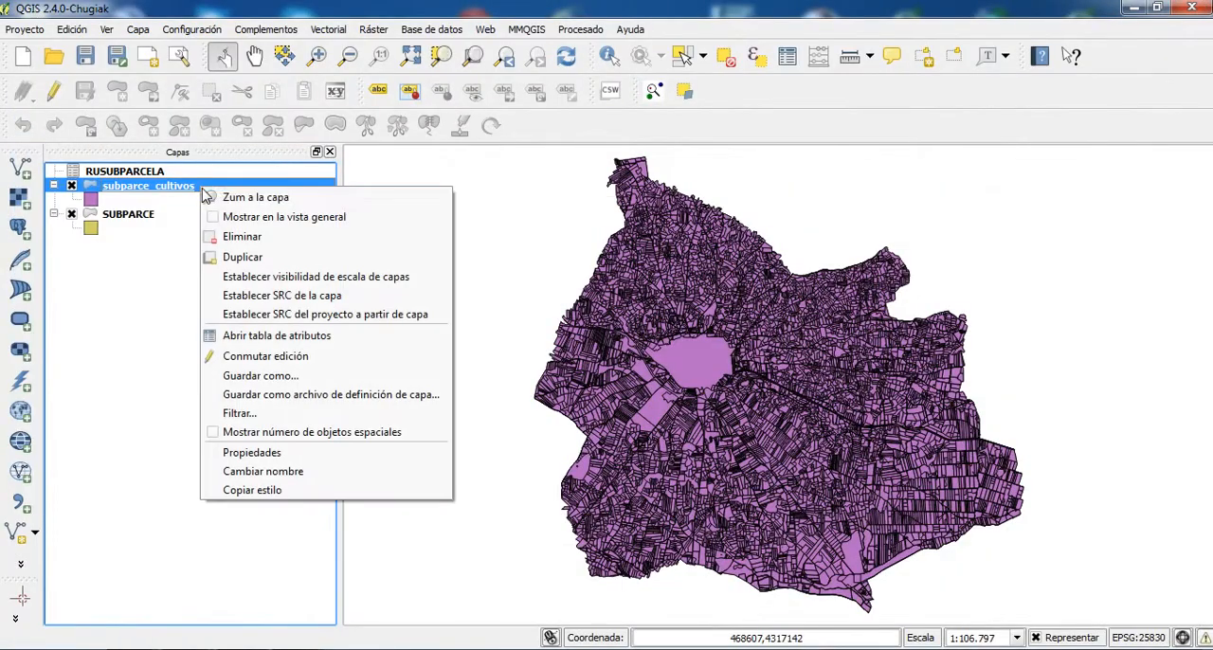
pyautogui.click(251, 453)
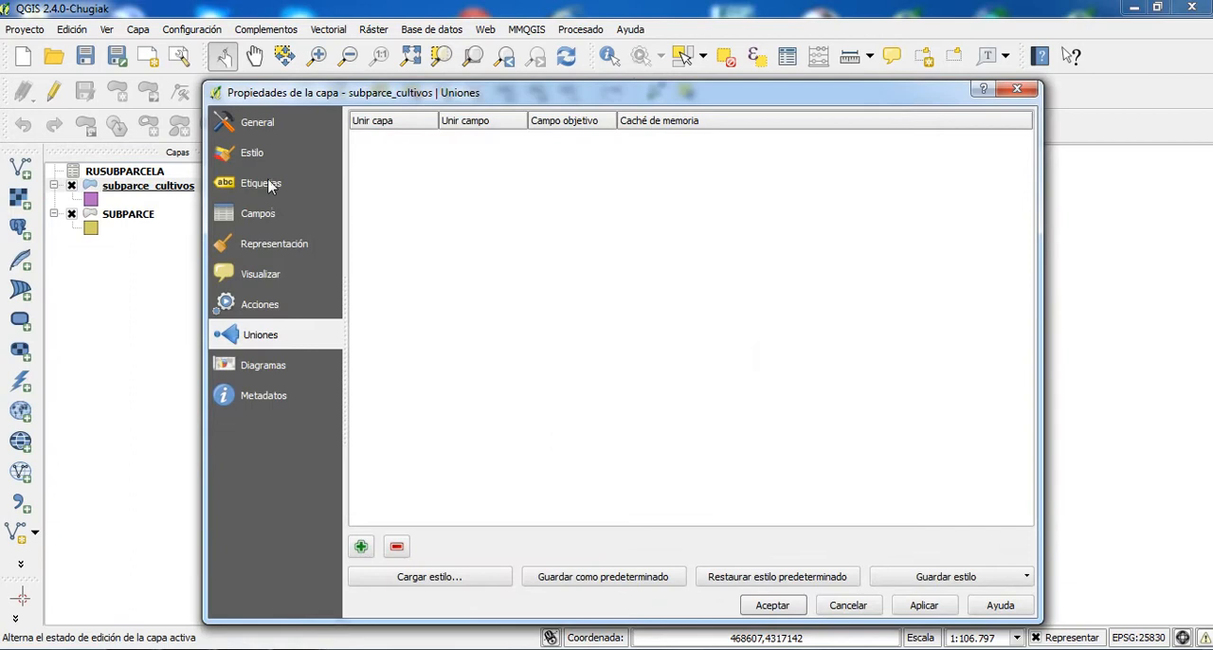
pyautogui.click(254, 154)
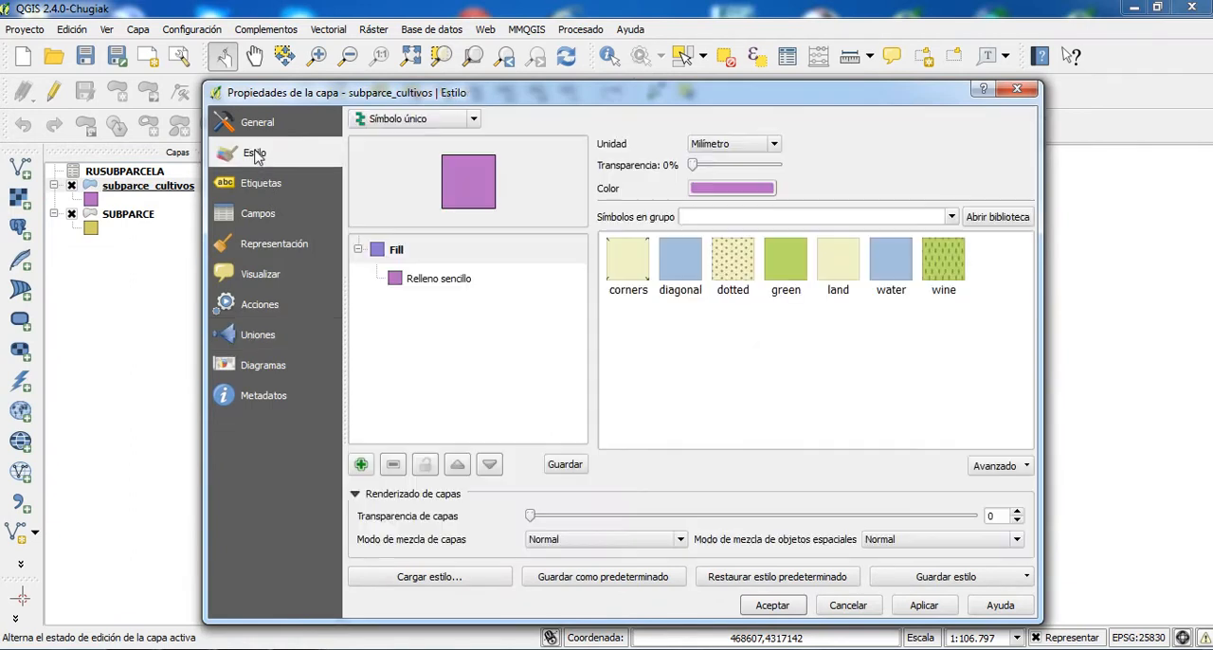
pyautogui.click(445, 119)
pyautogui.click(422, 155)
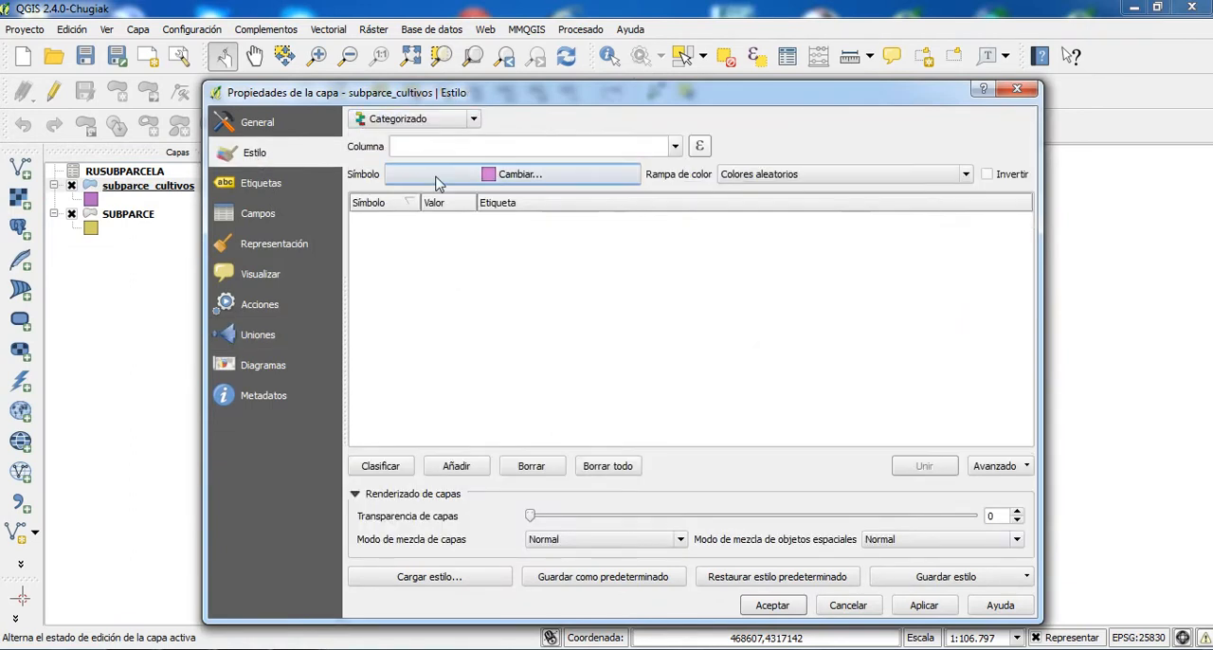
# - Set RUSUBPAR_9 as the classification column and classify its values into categories with random colours
pyautogui.click(675, 146)
pyautogui.scroll(-1, 677, 194)
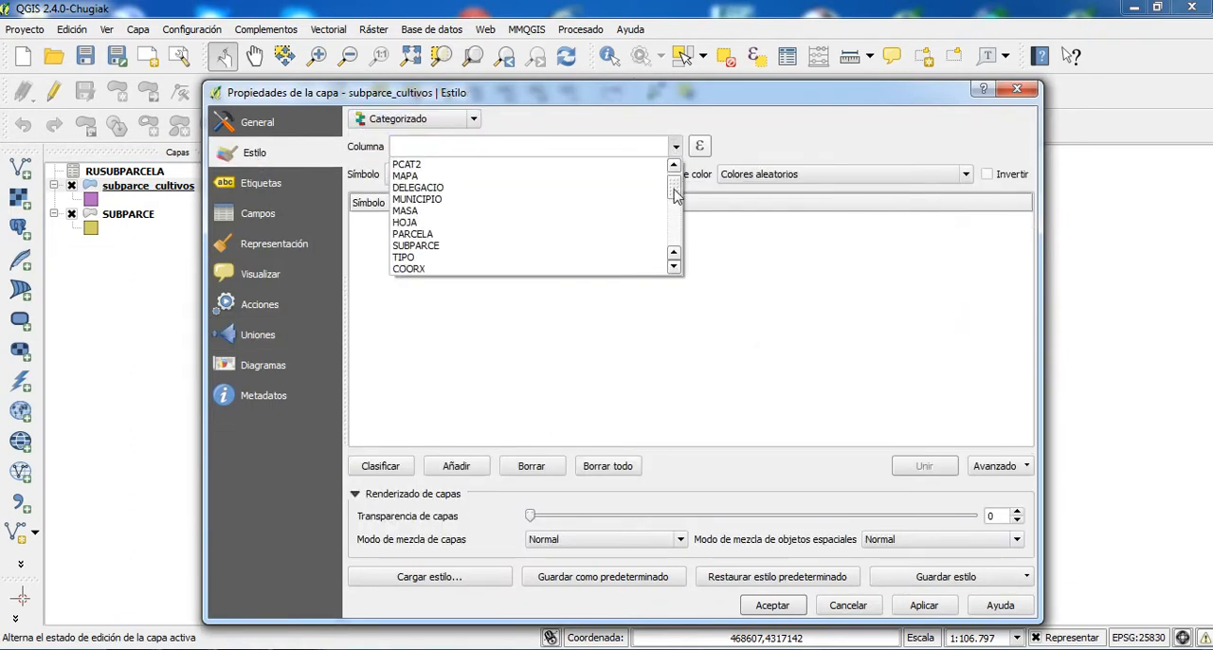
pyautogui.moveTo(677, 194); pyautogui.dragTo(674, 237)
pyautogui.click(491, 256)
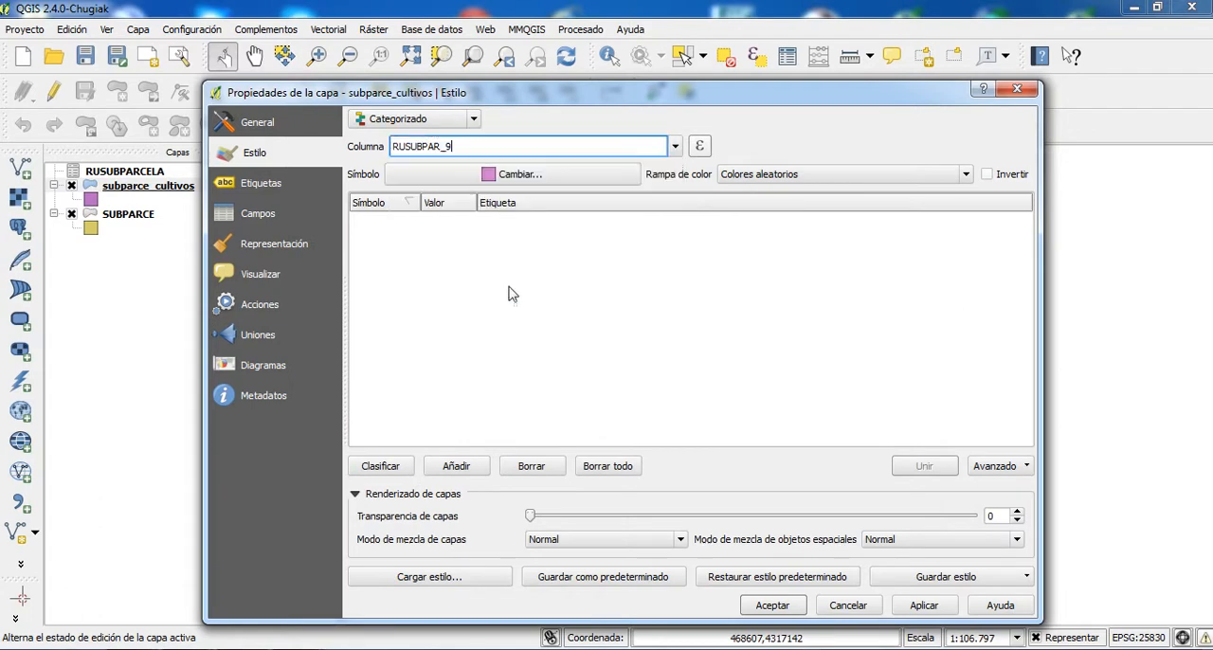
pyautogui.click(379, 465)
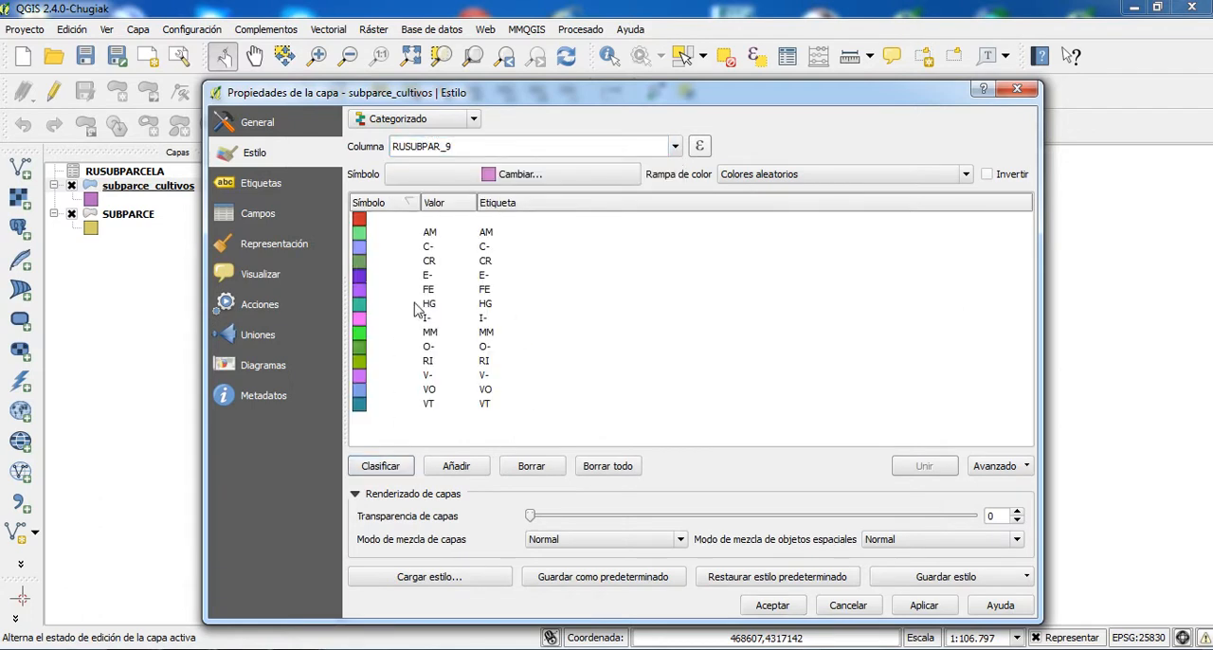
# - Apply the RUSUBPAR_9 categorized style to subparce_cultivos and check the coloured parcels on the map
pyautogui.click(924, 604)
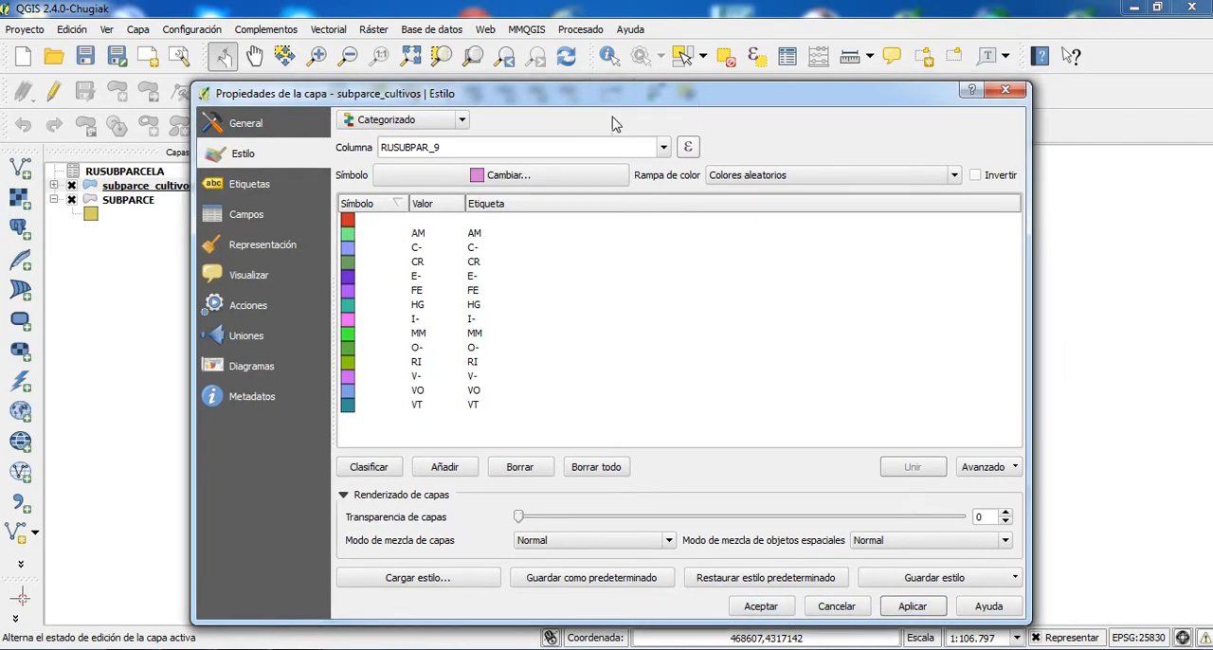
pyautogui.moveTo(702, 96); pyautogui.dragTo(249, 399)
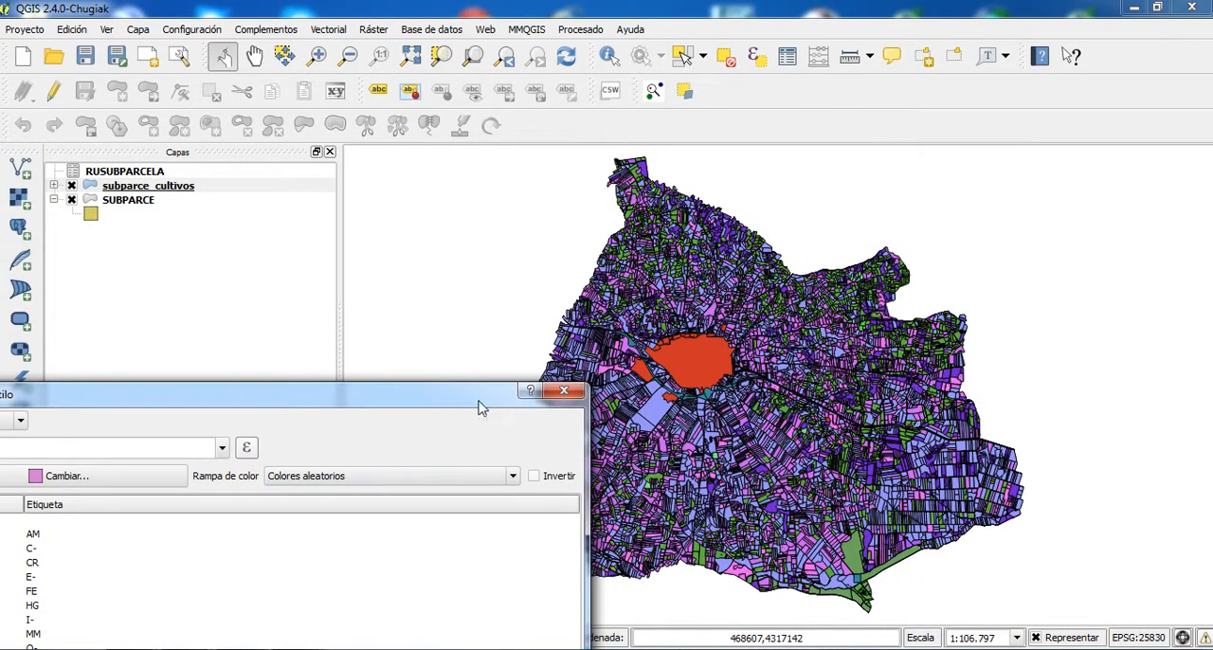
pyautogui.moveTo(280, 405); pyautogui.dragTo(644, 79)
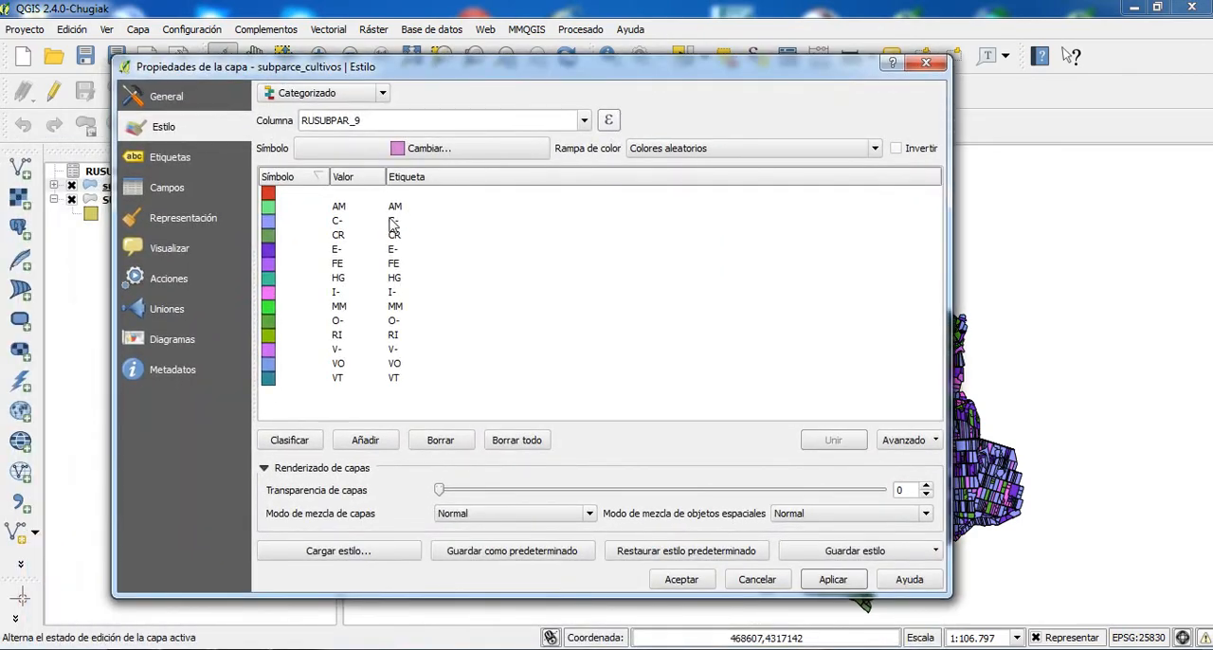
# - Enable labels on the subparce_cultivos layer using the RUSUBPAR_9 field and accept the layer properties
pyautogui.click(171, 158)
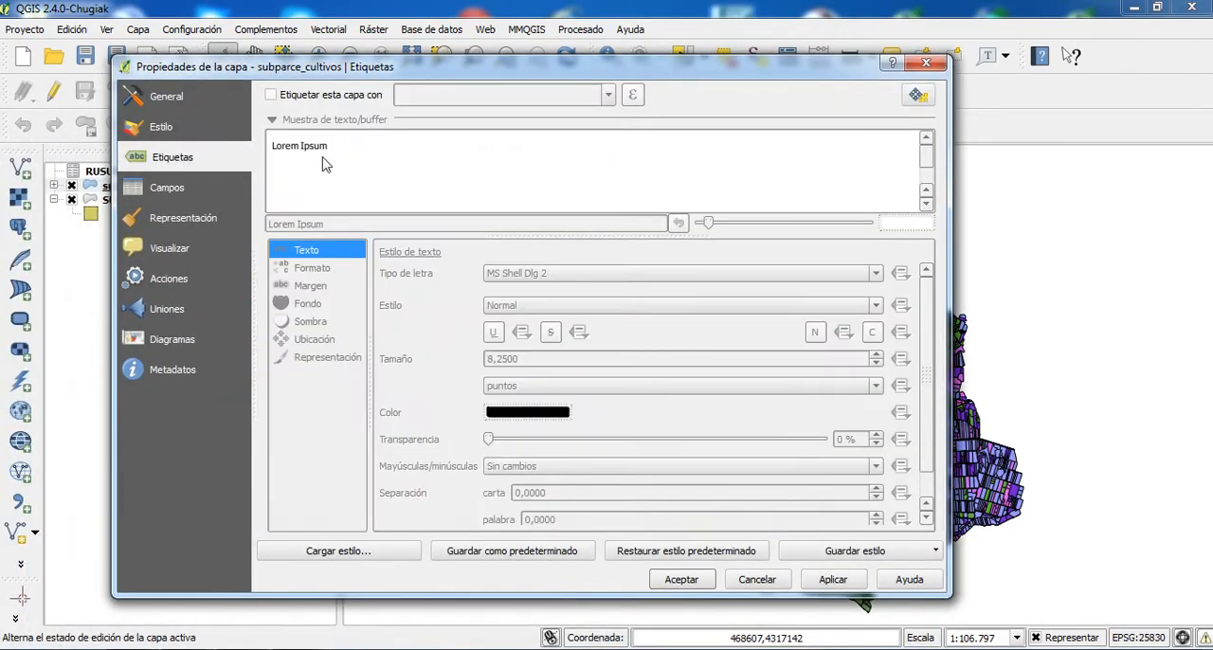
pyautogui.click(271, 96)
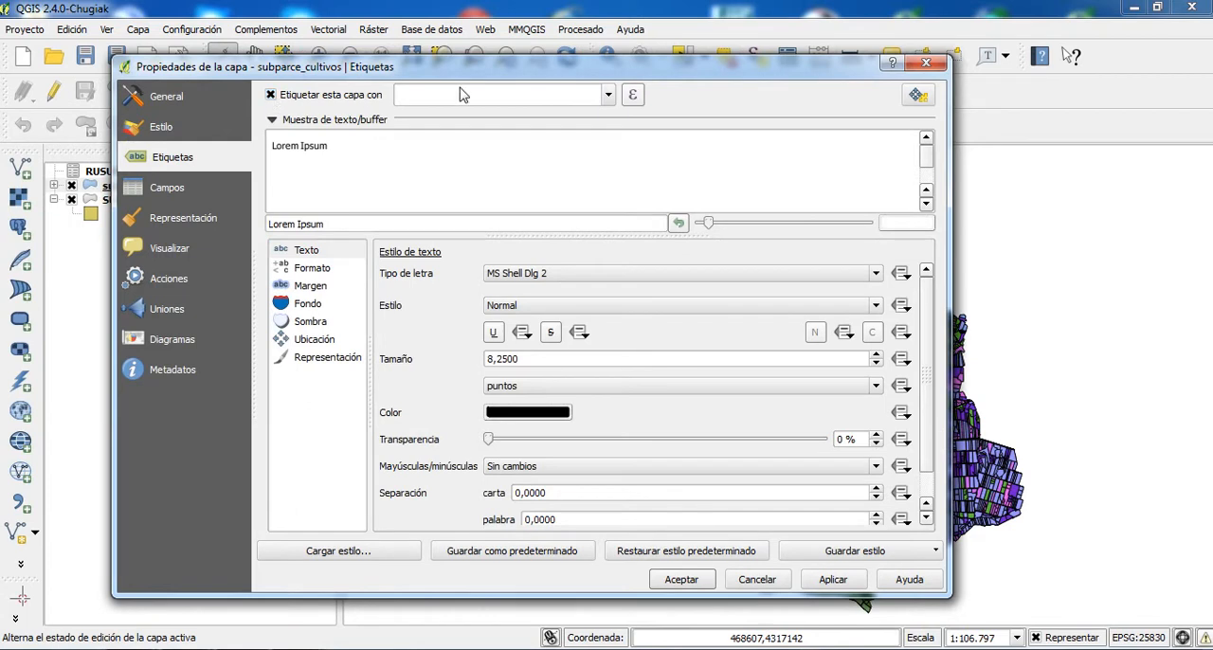
pyautogui.click(608, 95)
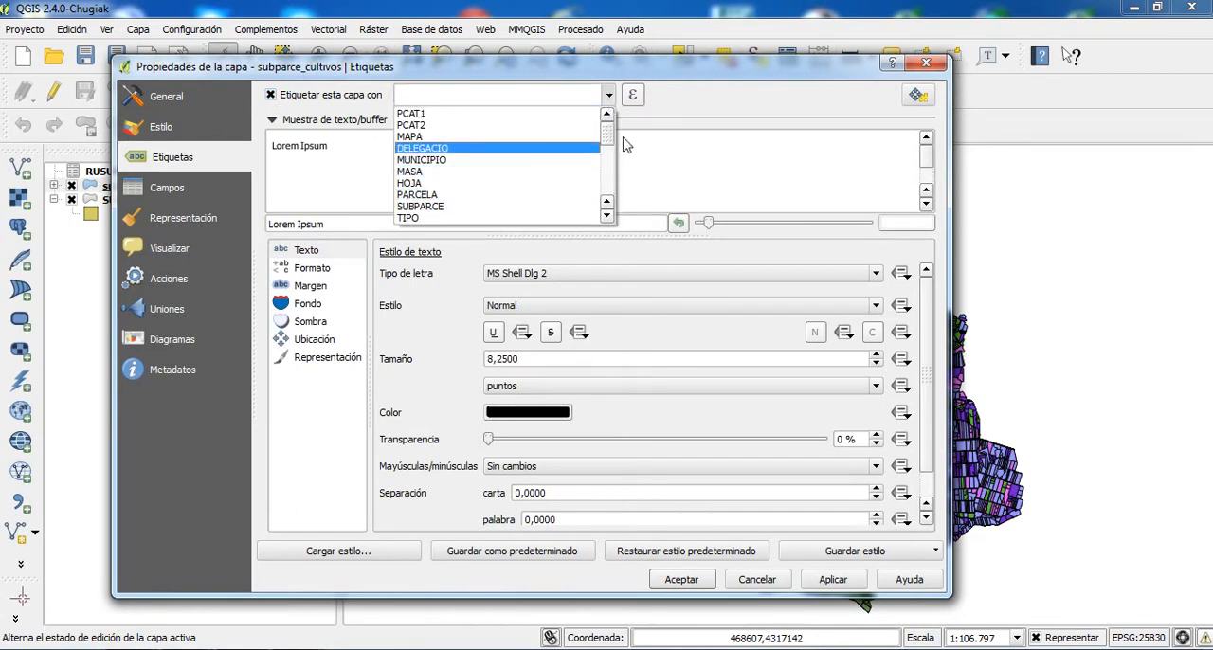
pyautogui.moveTo(604, 140); pyautogui.dragTo(607, 195)
pyautogui.click(446, 195)
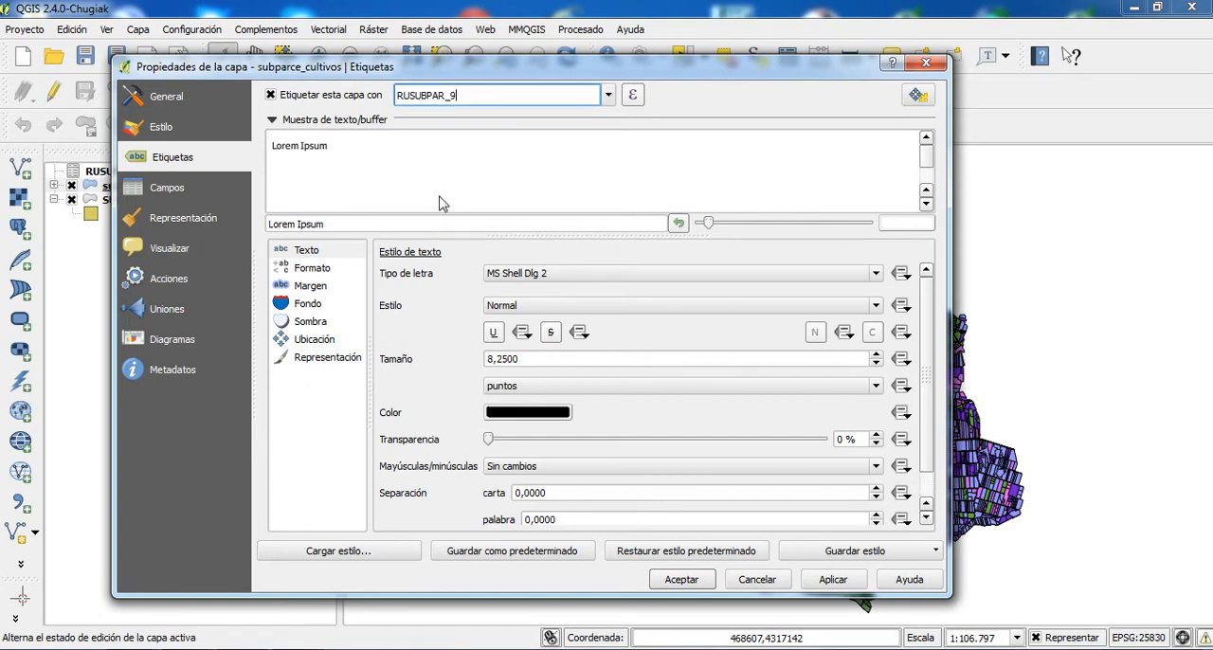
pyautogui.click(846, 581)
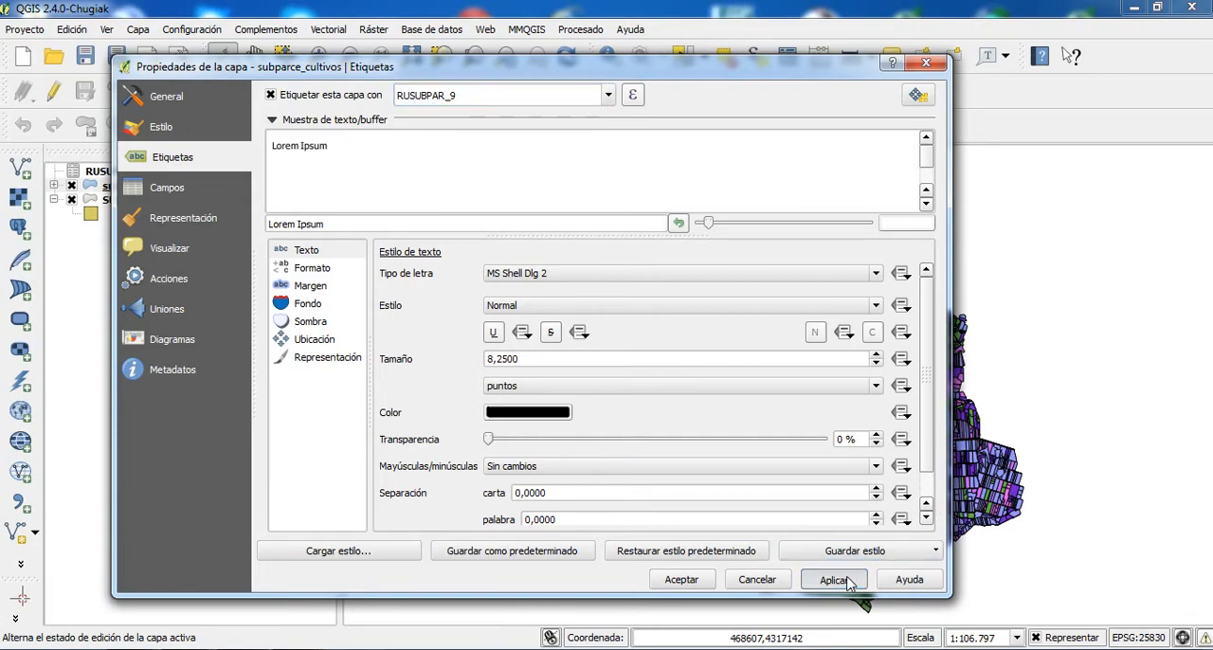
pyautogui.click(681, 580)
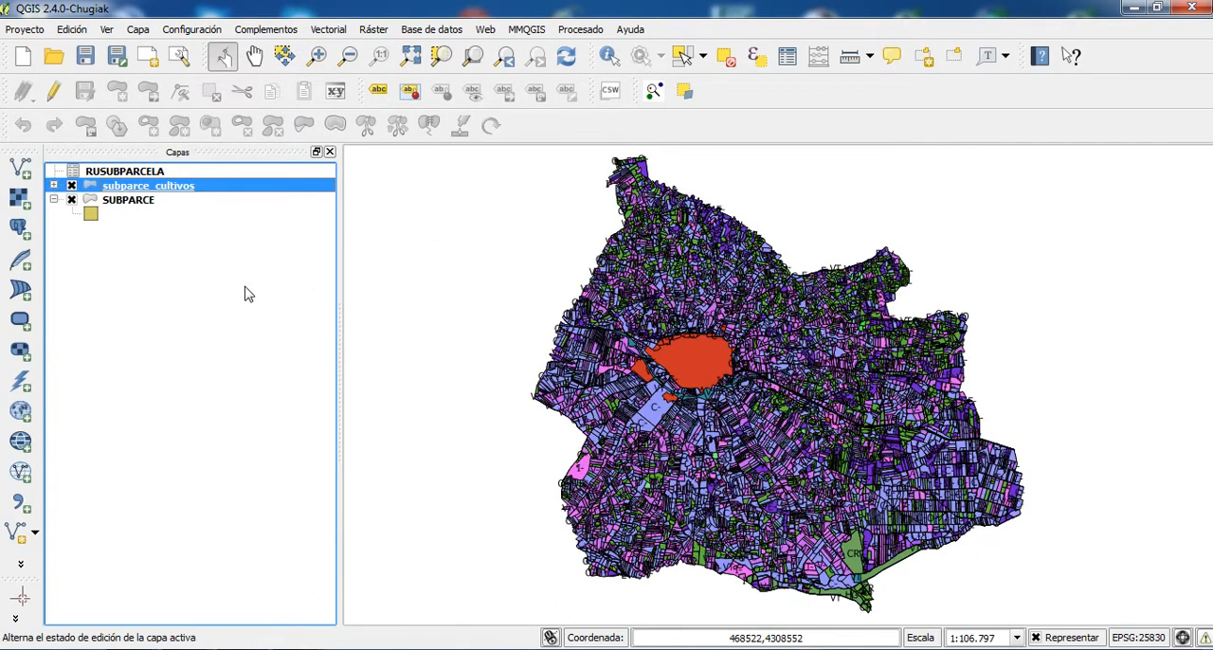
# - Examine the labelled parcels west of the red urban area and the AREA column in the subparce_cultivos attribute table
pyautogui.click(317, 56)
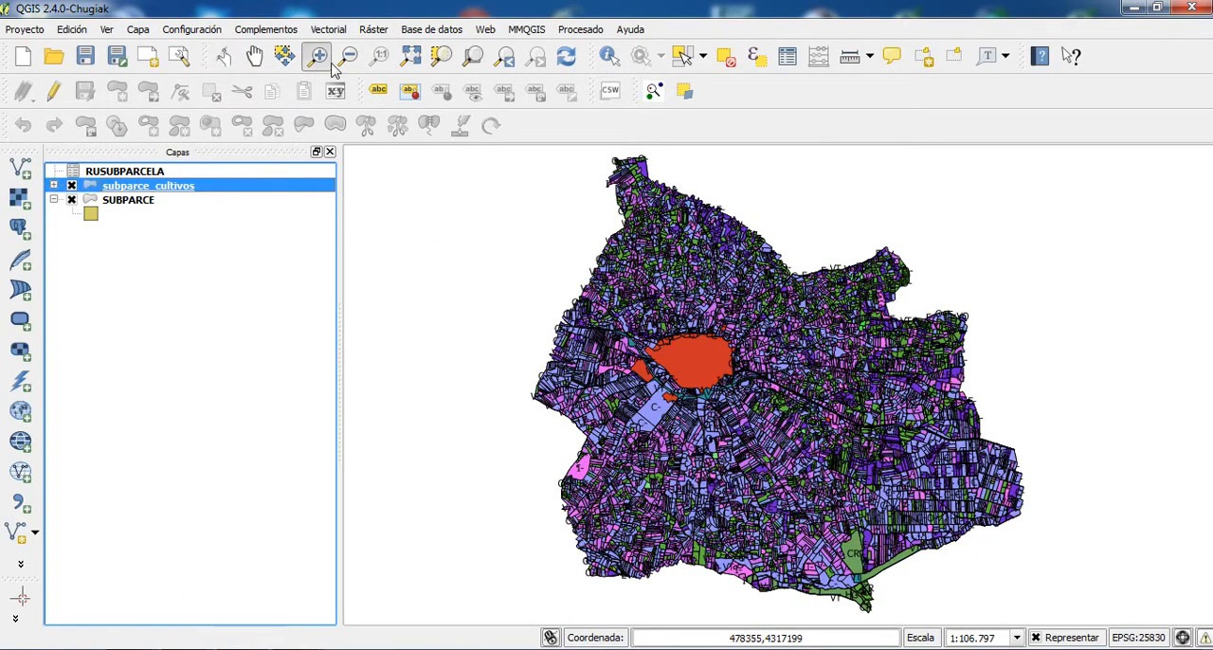
pyautogui.moveTo(616, 348); pyautogui.dragTo(644, 370)
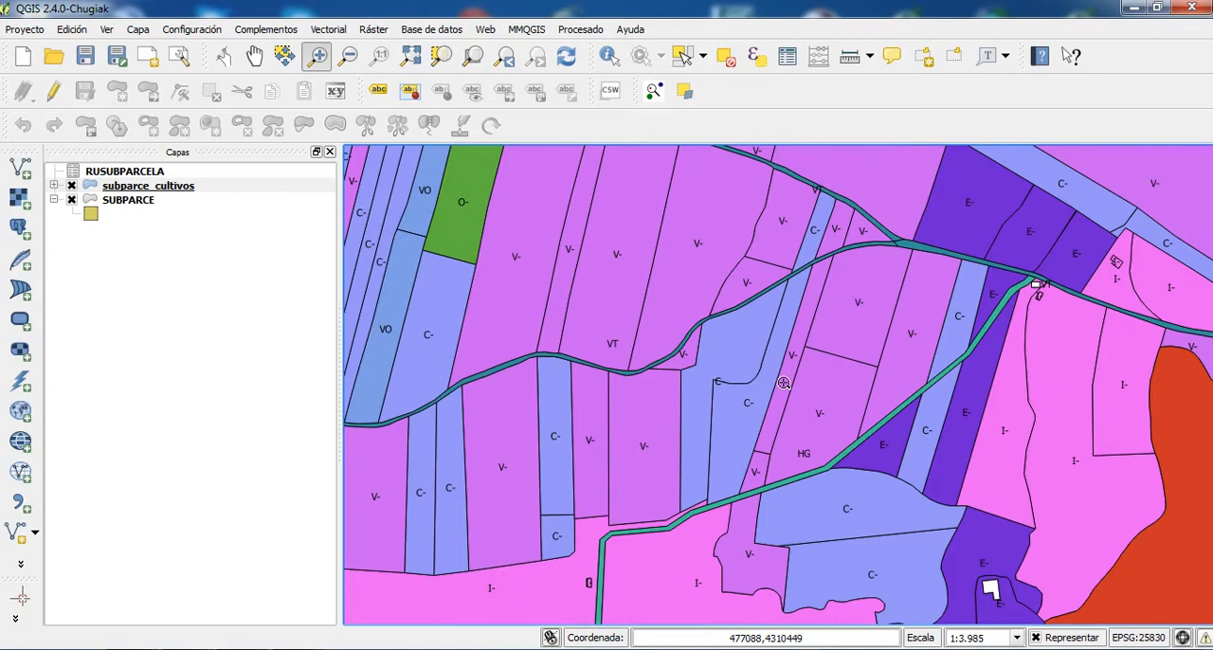
pyautogui.rightClick(178, 188)
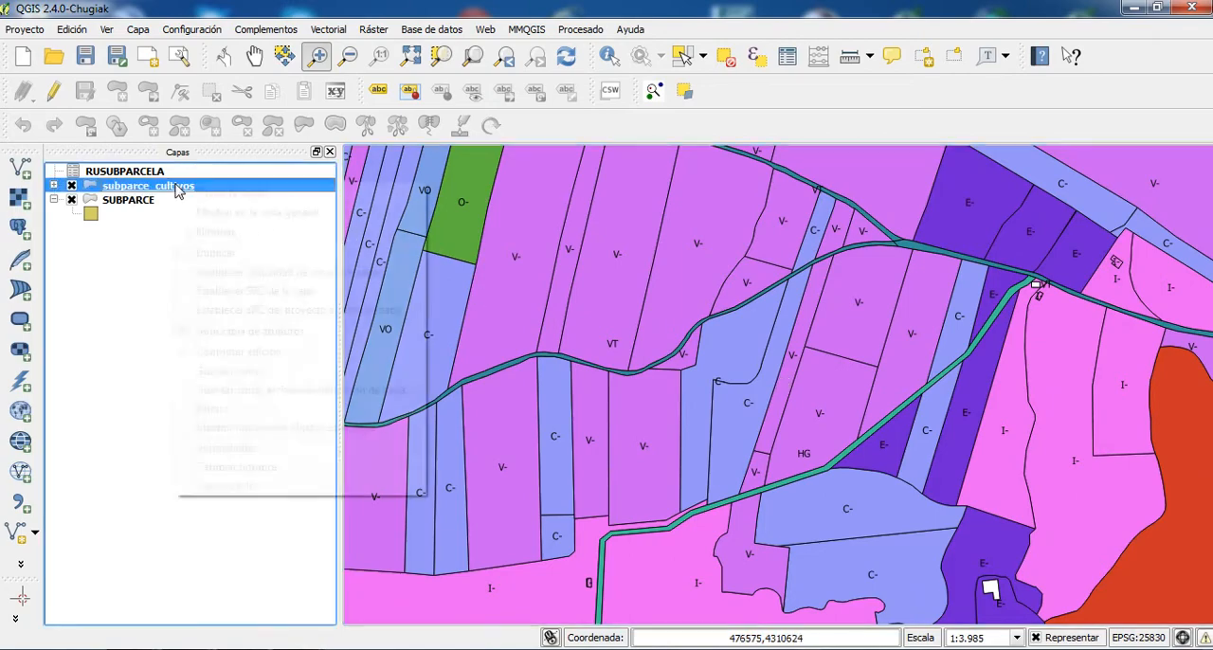
pyautogui.click(275, 334)
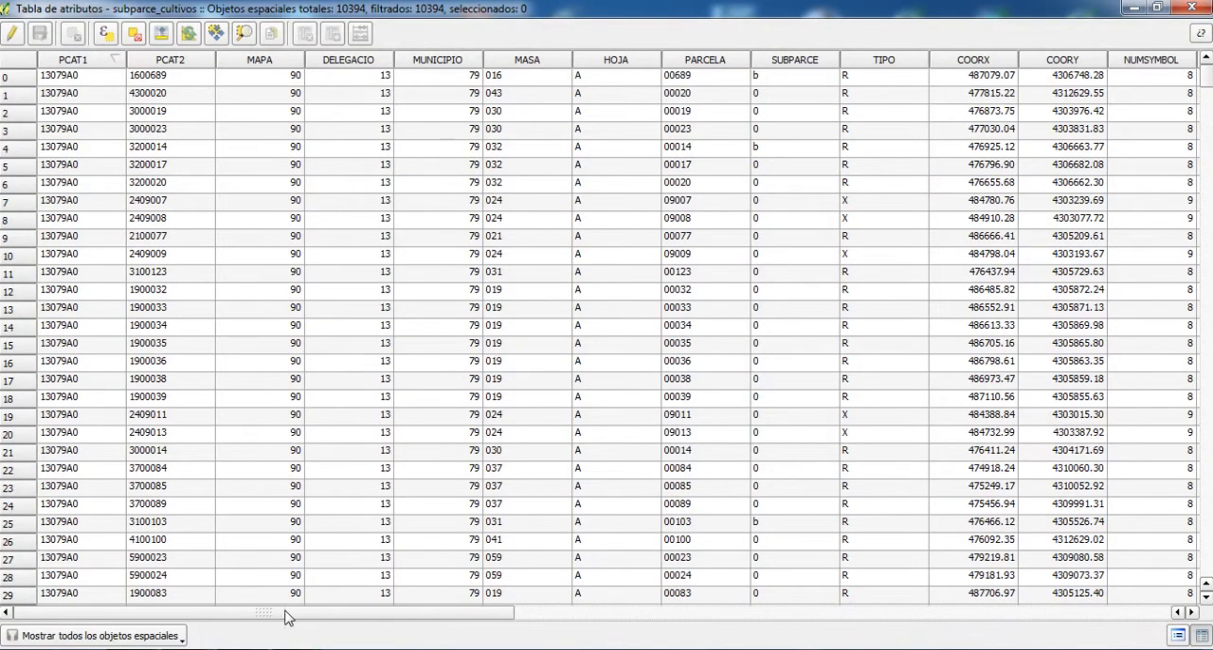
pyautogui.moveTo(288, 612); pyautogui.dragTo(753, 614)
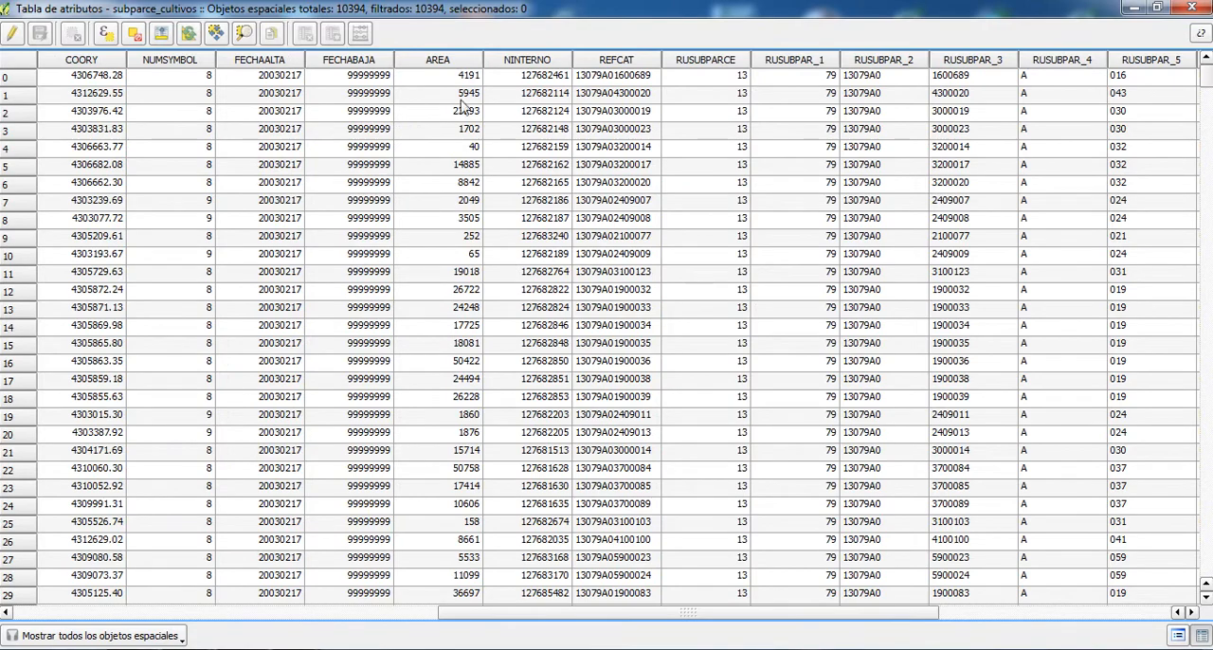
pyautogui.moveTo(571, 616); pyautogui.dragTo(140, 617)
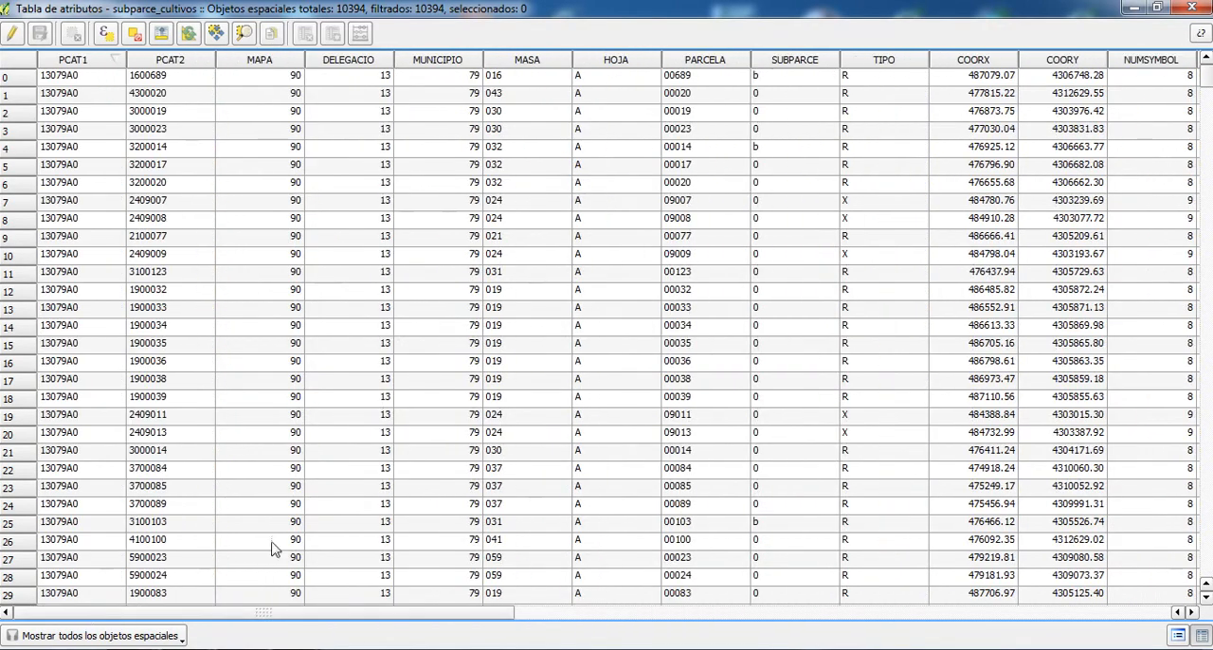
pyautogui.click(1192, 11)
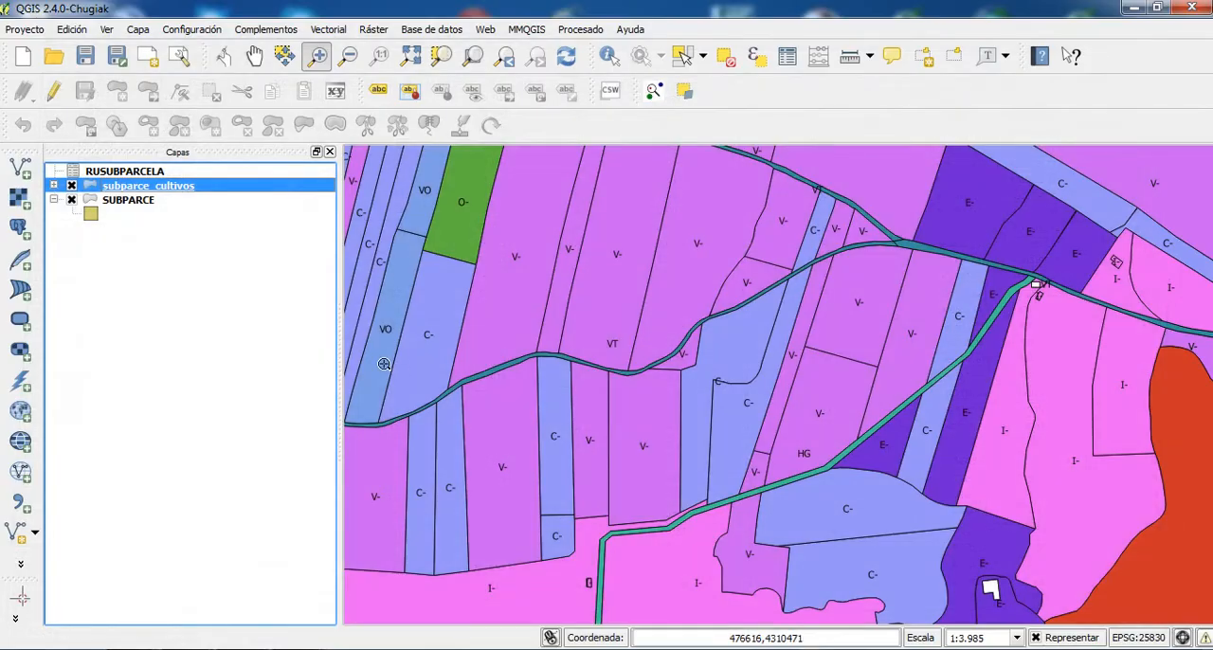
# - Expand the legend of the subparce_cultivos layer to show its crop categories
pyautogui.rightClick(224, 187)
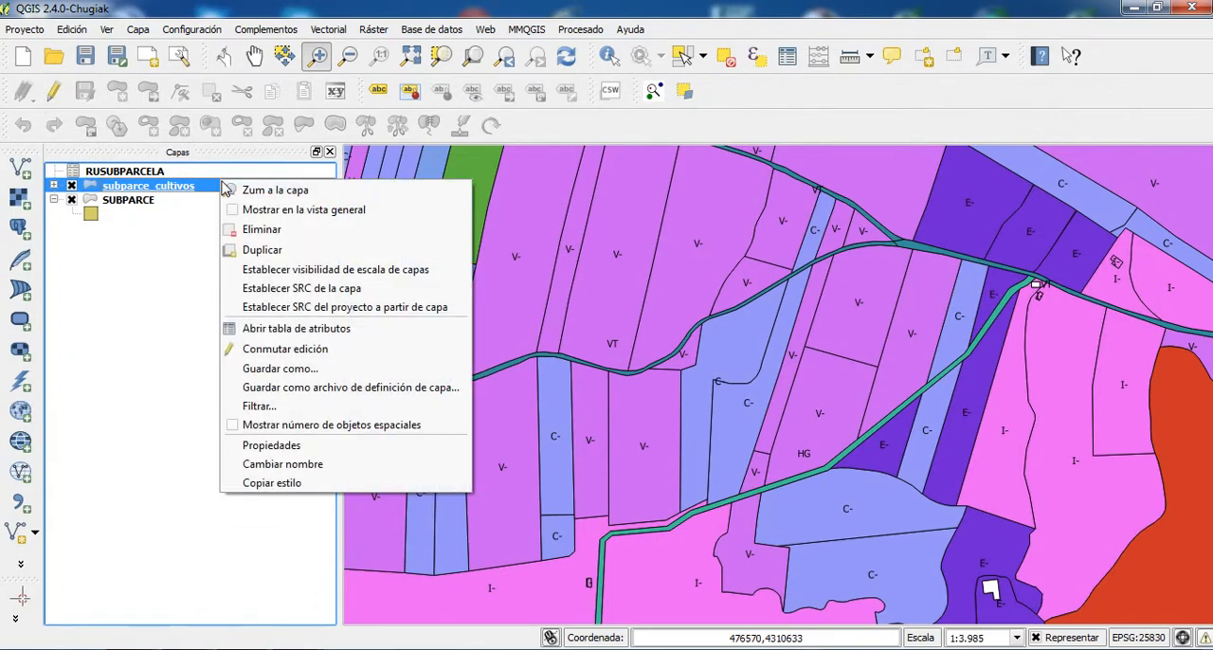
pyautogui.click(144, 355)
pyautogui.click(170, 188)
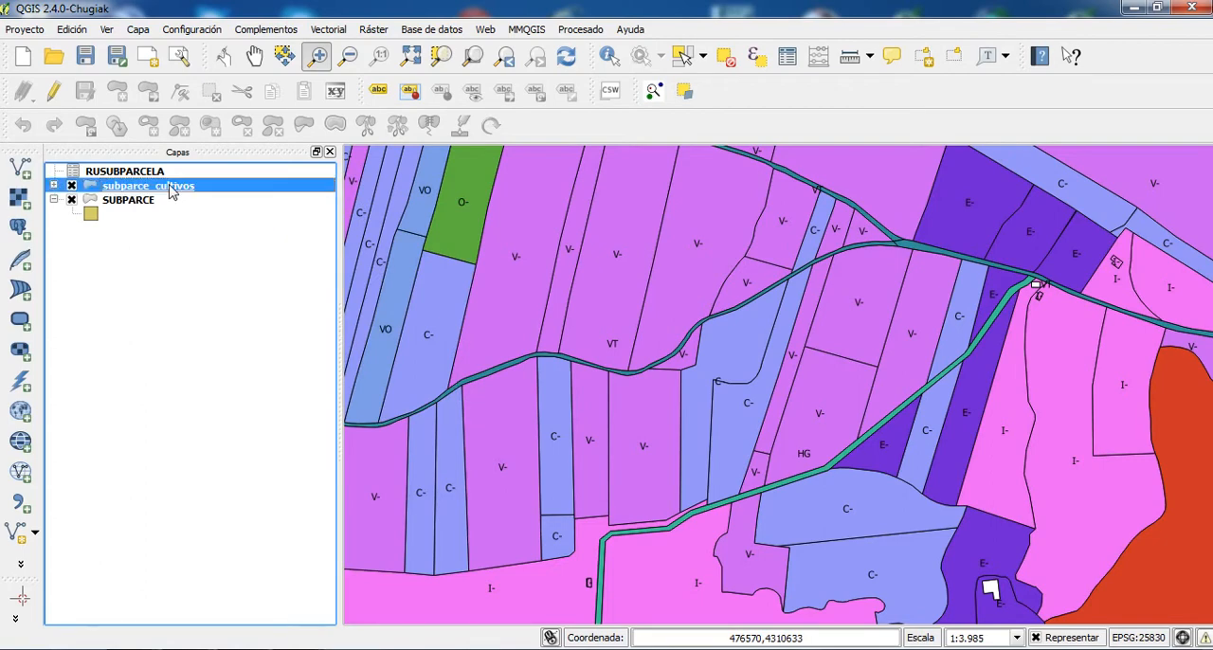
pyautogui.click(54, 186)
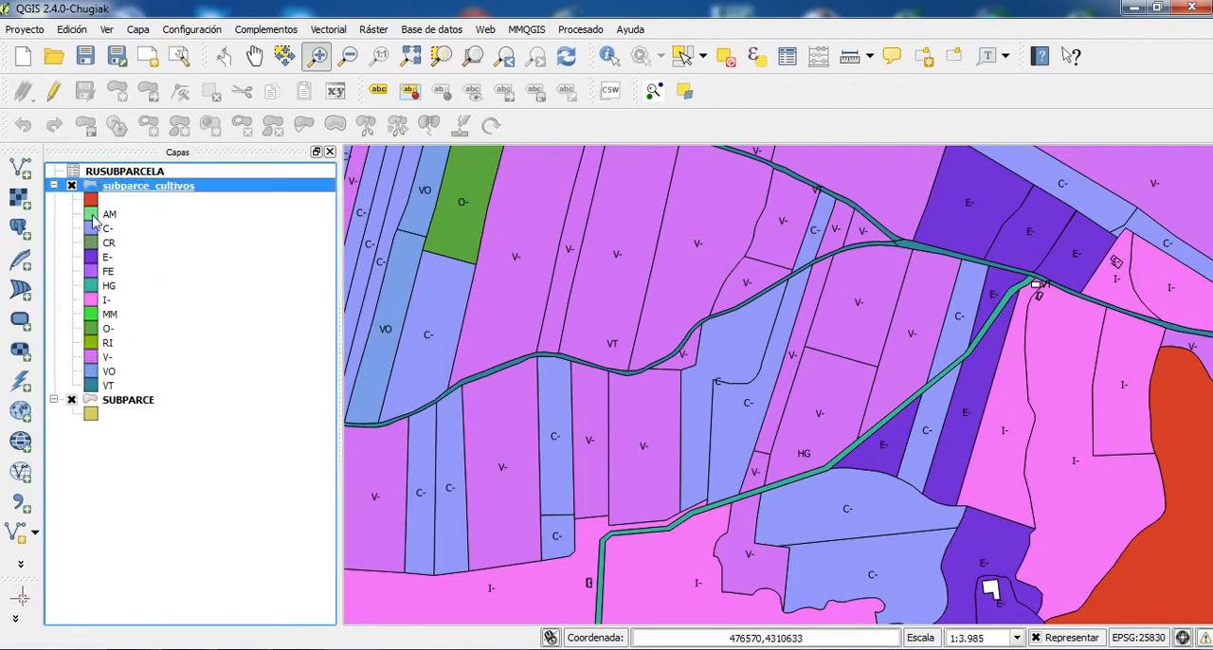
# - Start editing subparce_cultivos and define a new decimal (real) field named area2, width 15 and precision 2, in the field calculator
pyautogui.click(54, 90)
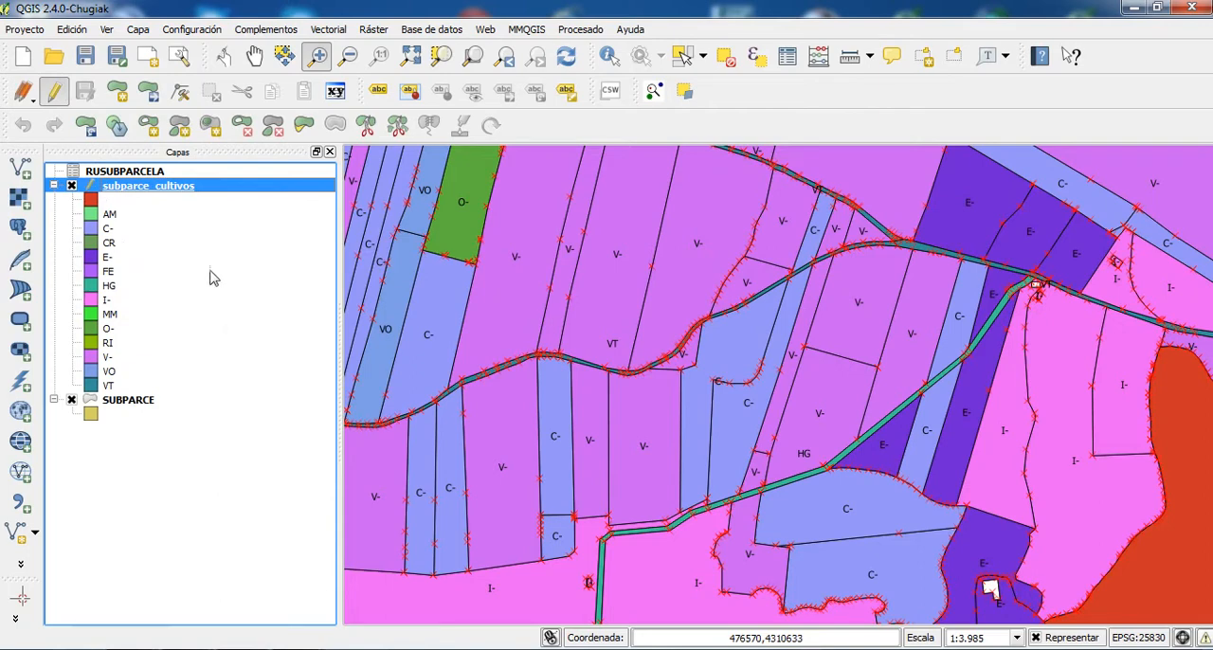
pyautogui.click(821, 59)
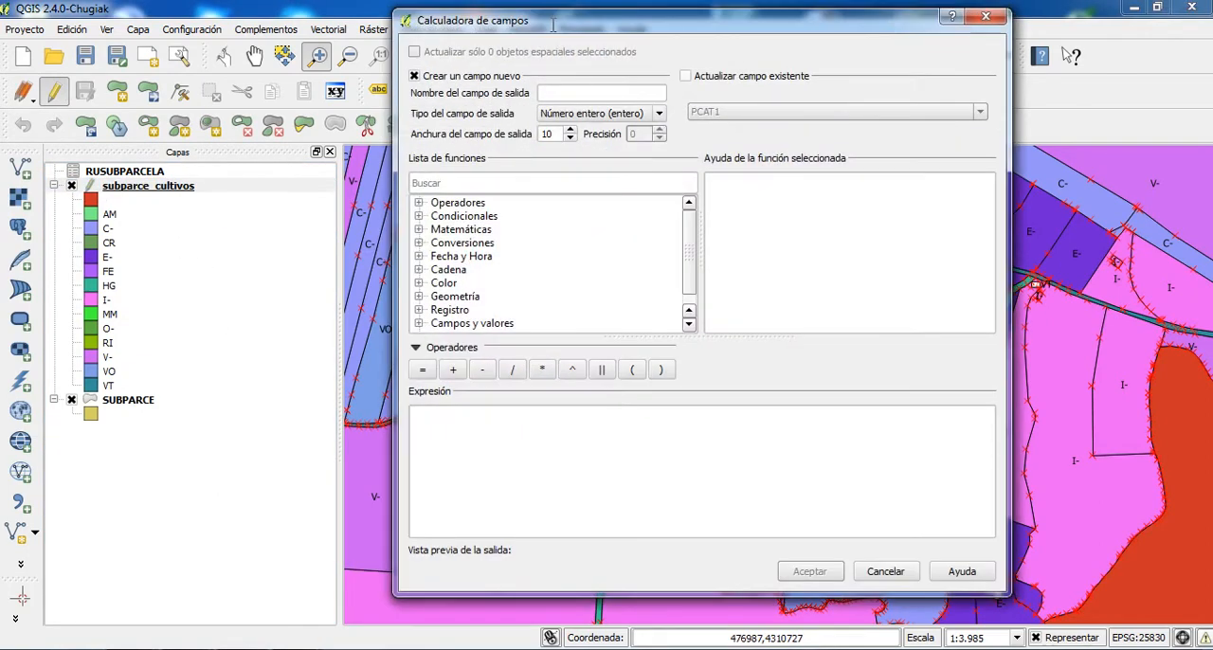
pyautogui.moveTo(553, 26); pyautogui.dragTo(581, 27)
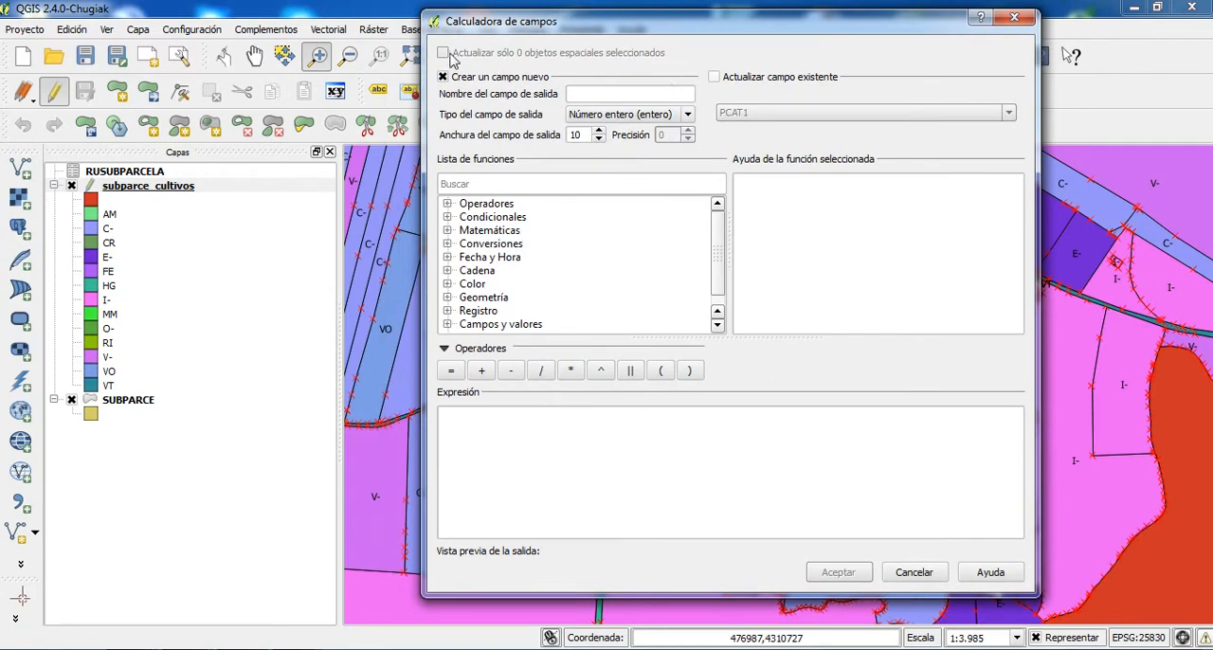
pyautogui.click(617, 95)
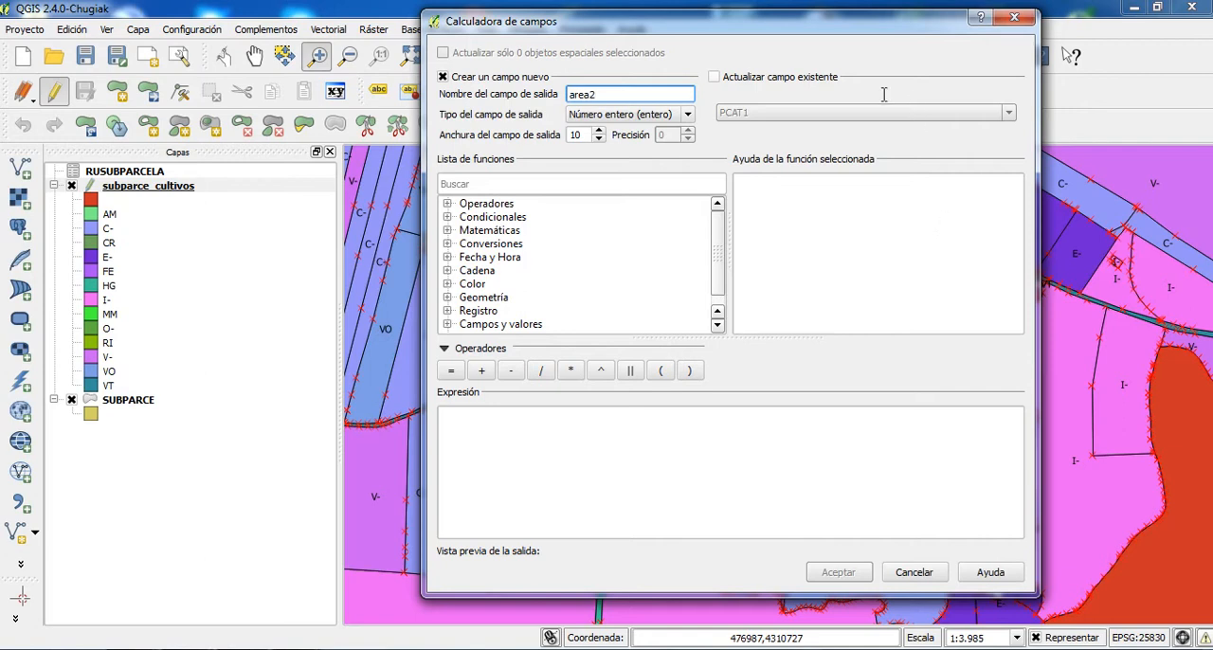
pyautogui.click(687, 114)
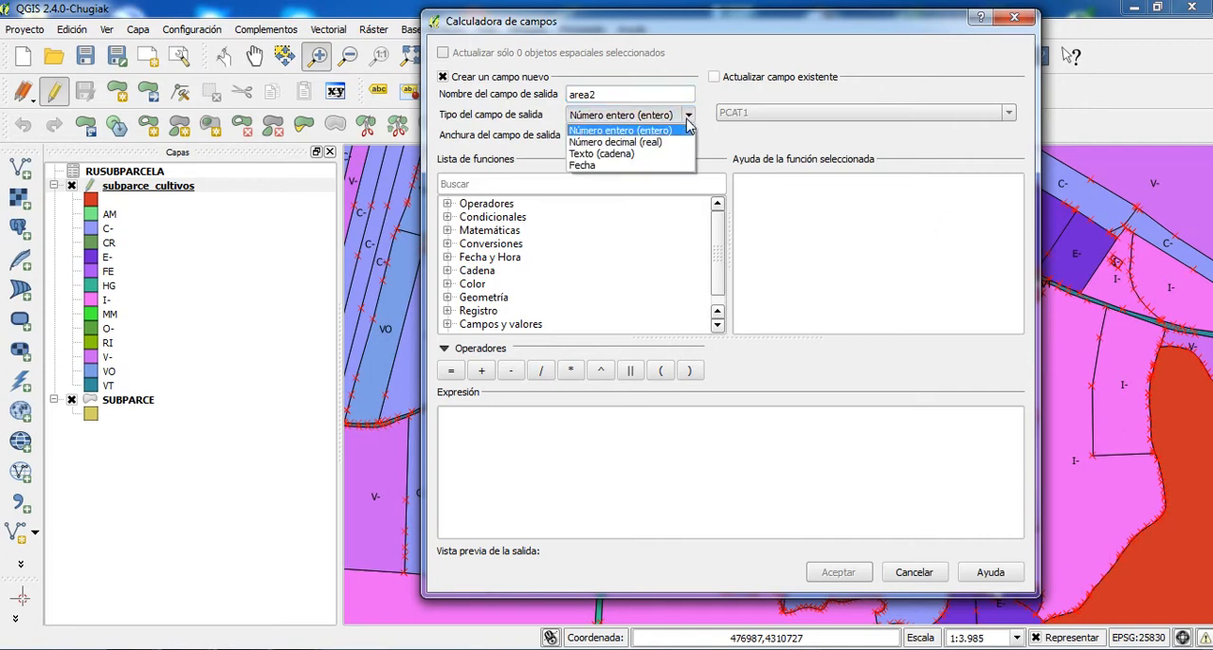
pyautogui.click(650, 141)
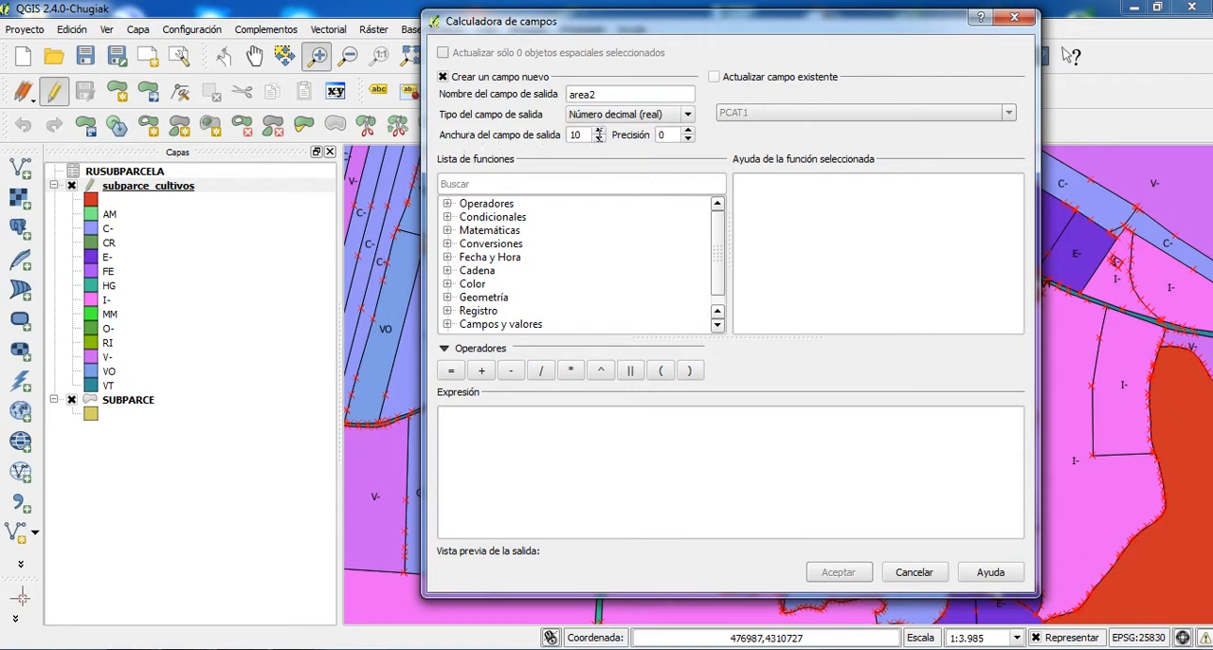
pyautogui.click(600, 131)
pyautogui.click(600, 132)
pyautogui.click(689, 132)
# - Set the field's expression to the $area geometry function and create the area2 field
pyautogui.moveTo(718, 219); pyautogui.dragTo(722, 236)
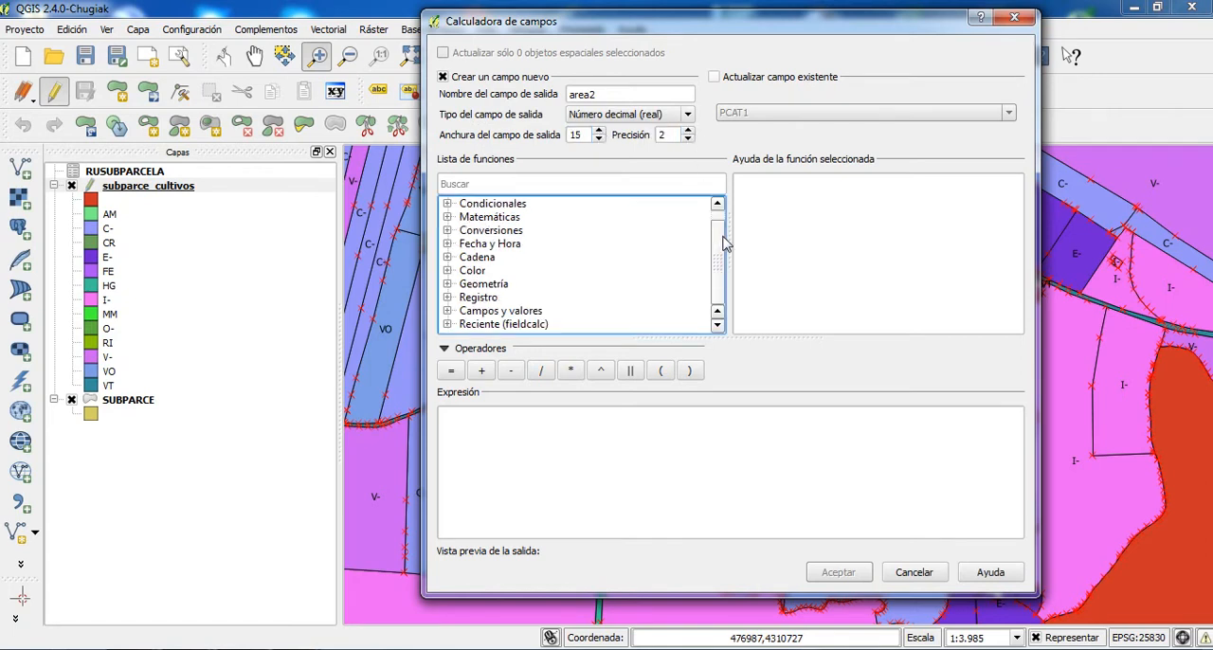
pyautogui.click(447, 285)
pyautogui.click(491, 311)
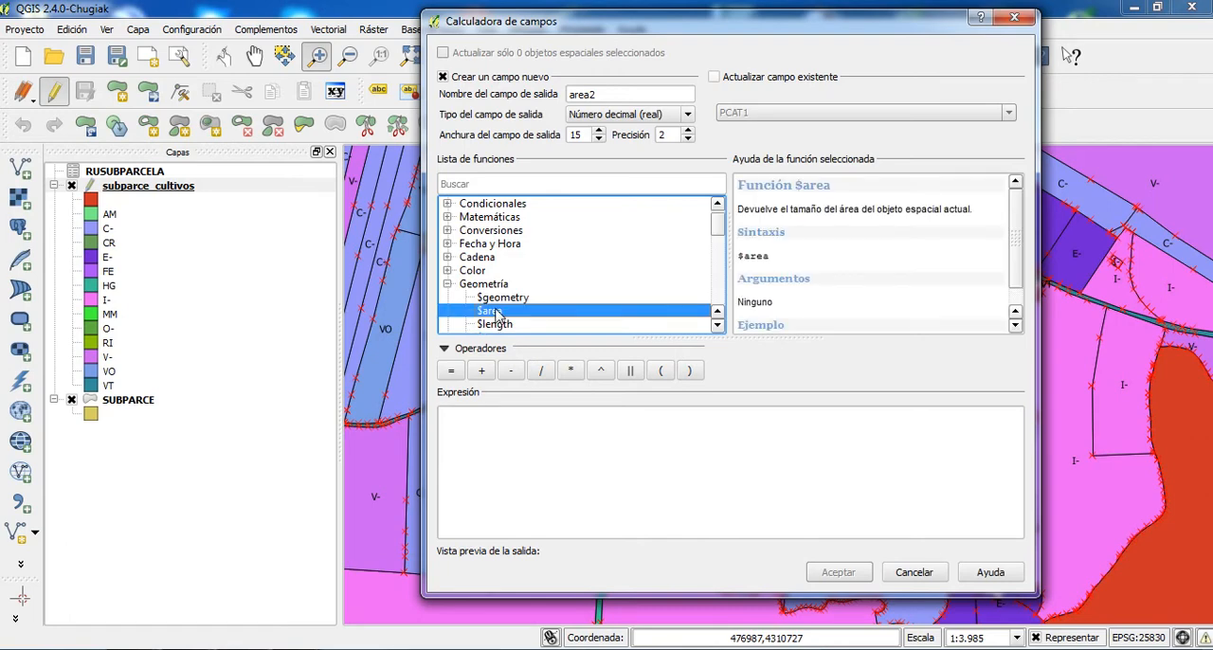
pyautogui.doubleClick(495, 313)
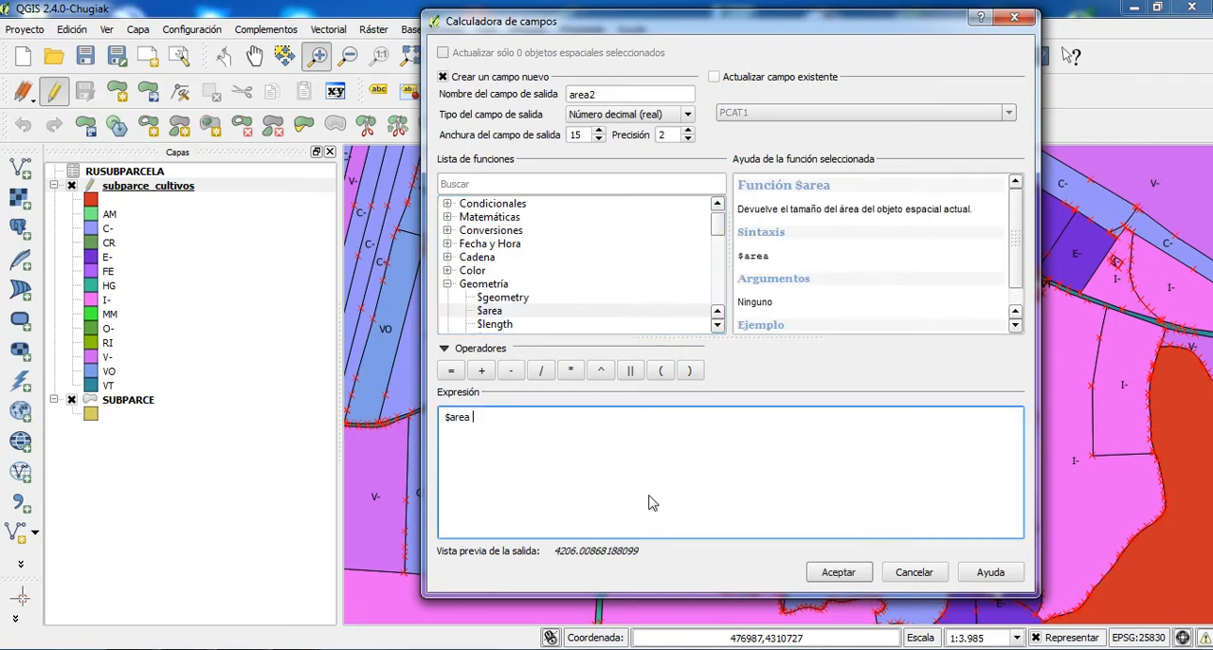
pyautogui.click(838, 572)
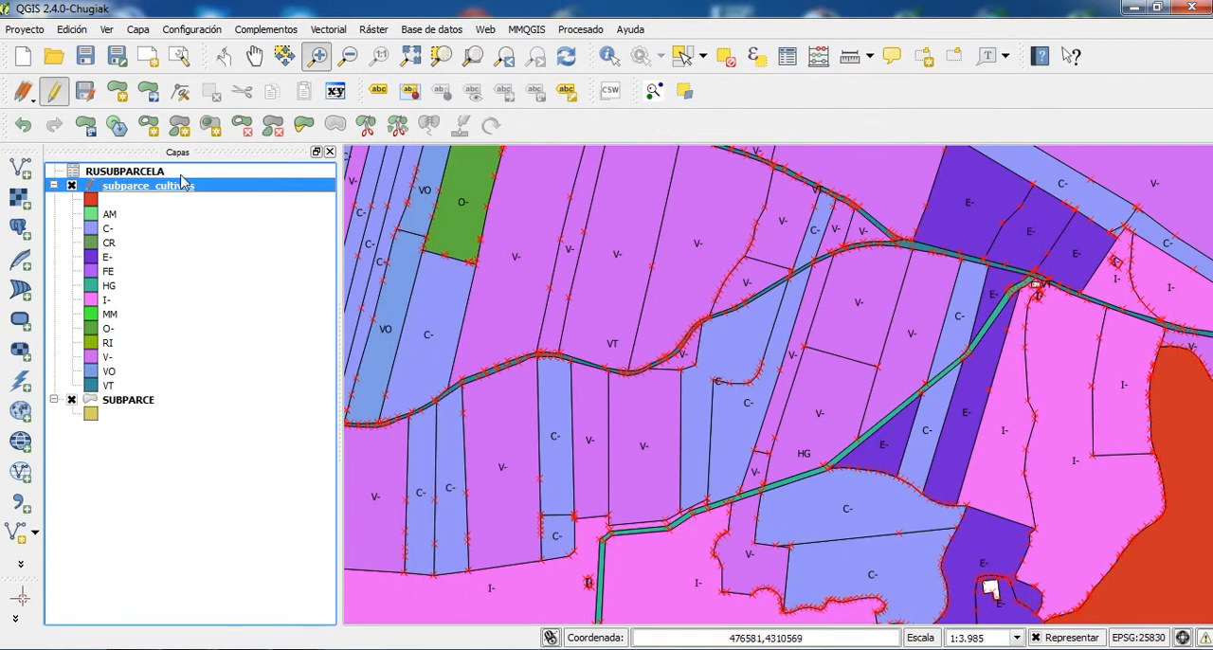
# - Check the area2 column in the subparce_cultivos attribute table and define a new decimal (real) field named areaha with precision 2
pyautogui.click(788, 57)
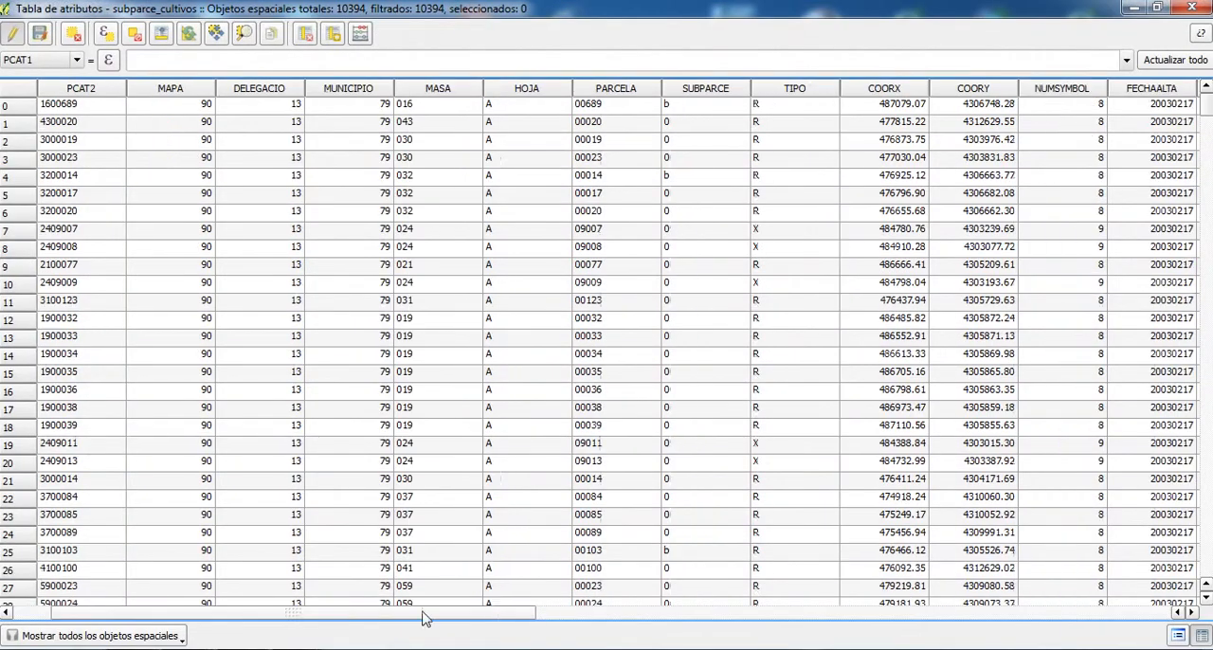
pyautogui.moveTo(424, 613); pyautogui.dragTo(1052, 616)
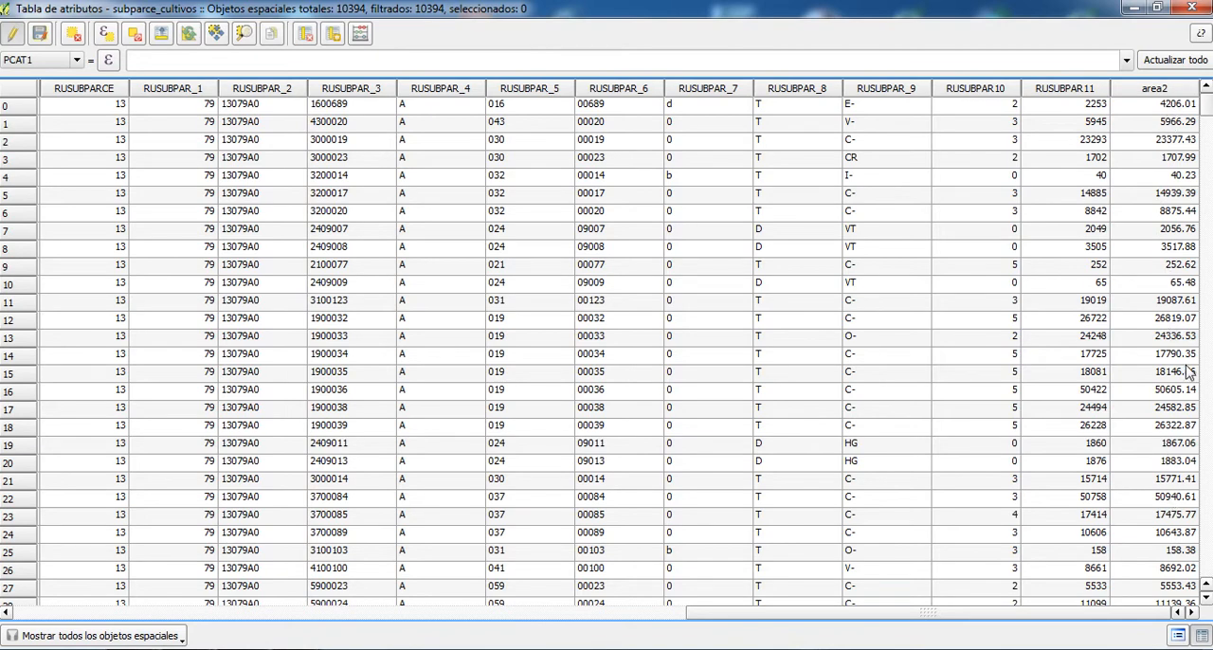
pyautogui.click(361, 35)
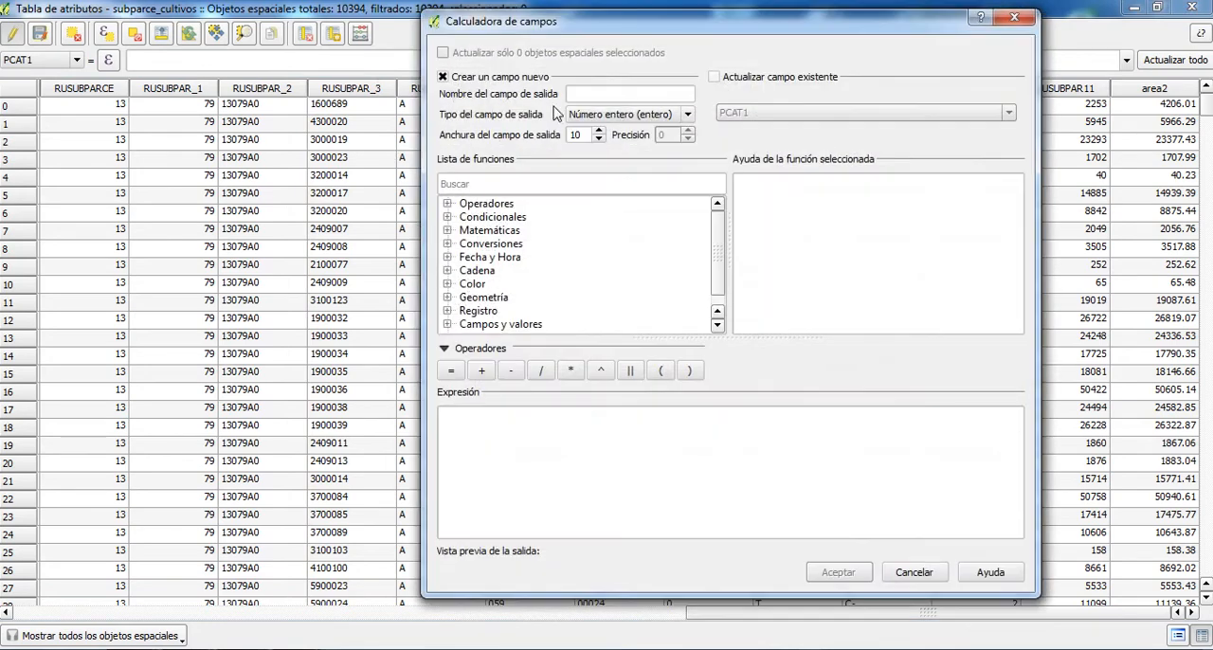
pyautogui.write('area')
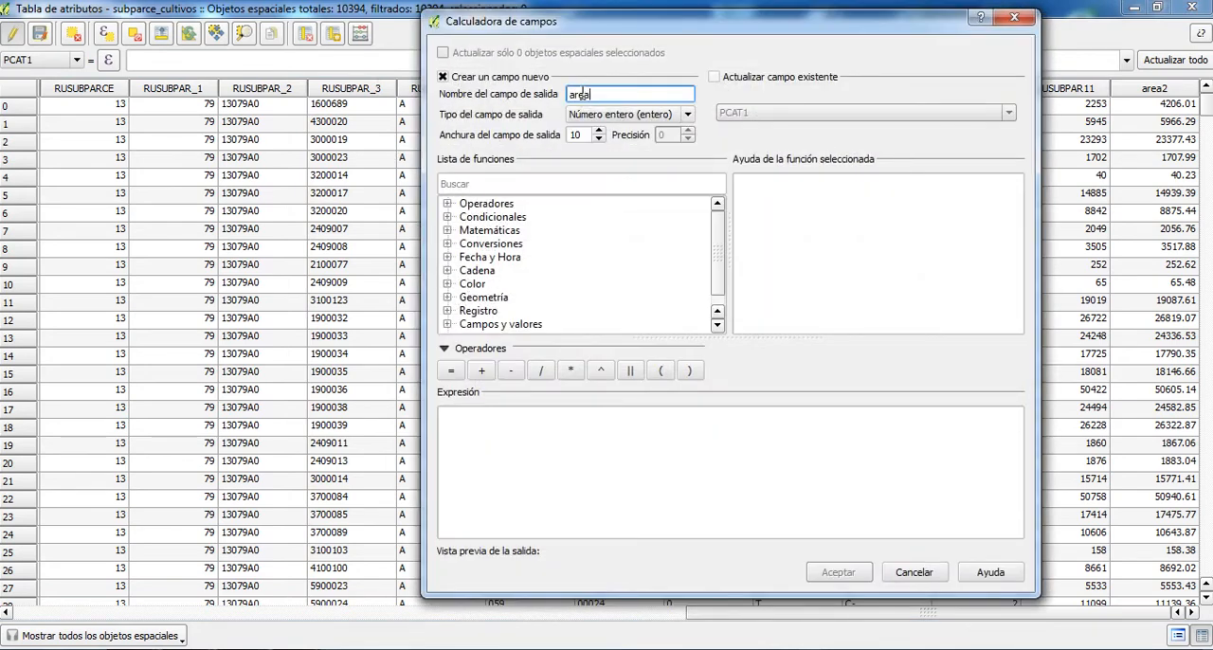
pyautogui.write('ha')
pyautogui.click(616, 114)
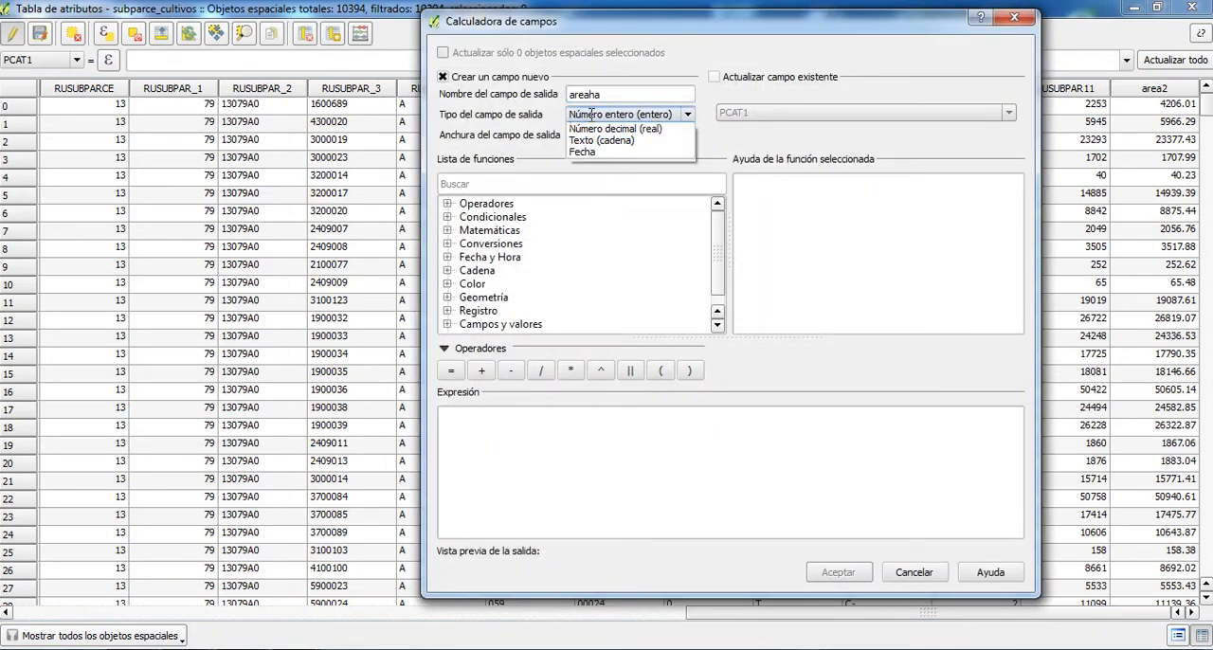
pyautogui.click(598, 136)
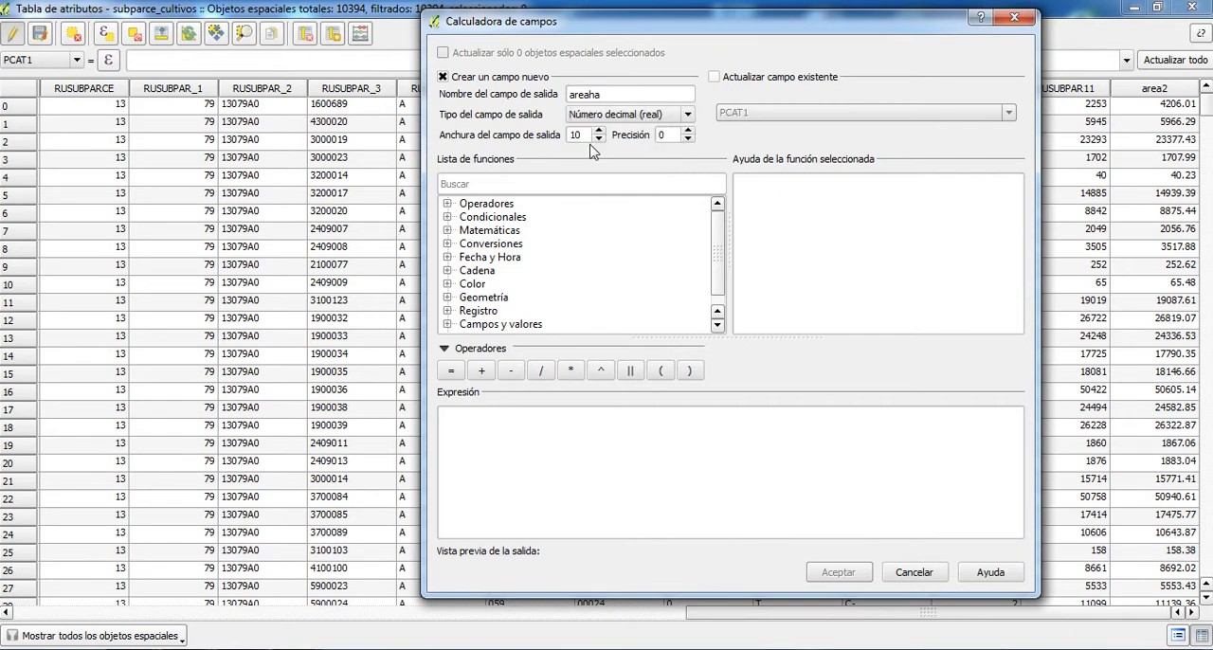
pyautogui.click(688, 131)
pyautogui.click(688, 131)
# - Set the areaha field's expression to the $area geometry function divided by 10000 and create the field
pyautogui.moveTo(723, 257); pyautogui.dragTo(720, 265)
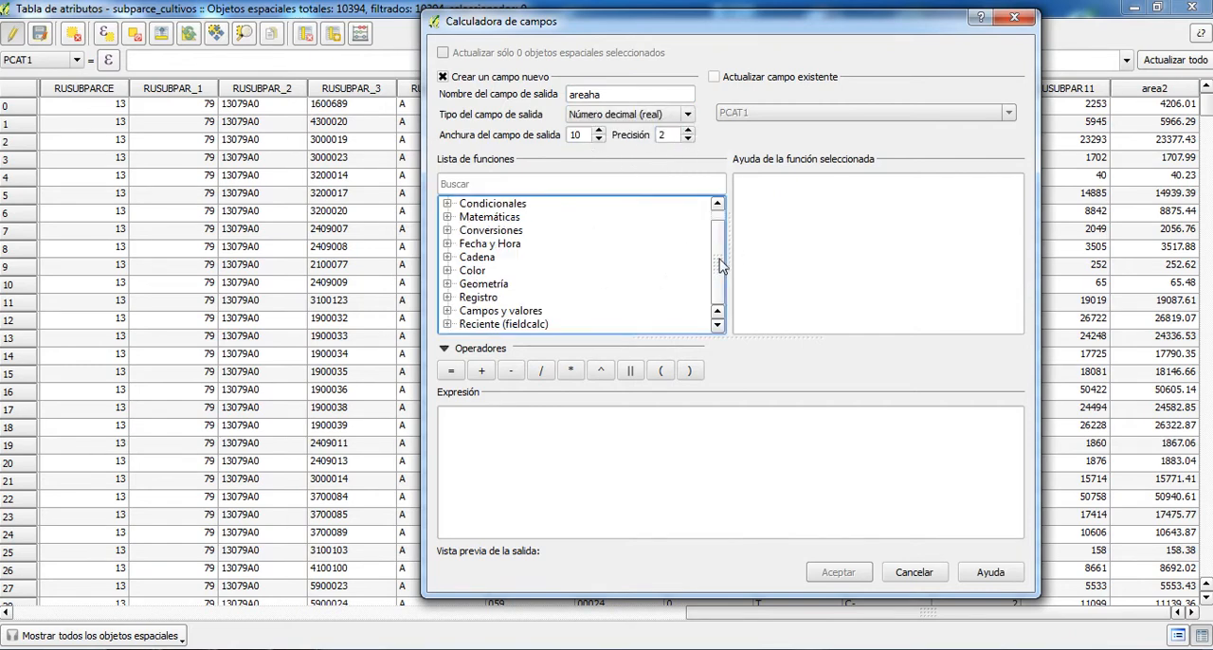
pyautogui.click(449, 287)
pyautogui.click(484, 311)
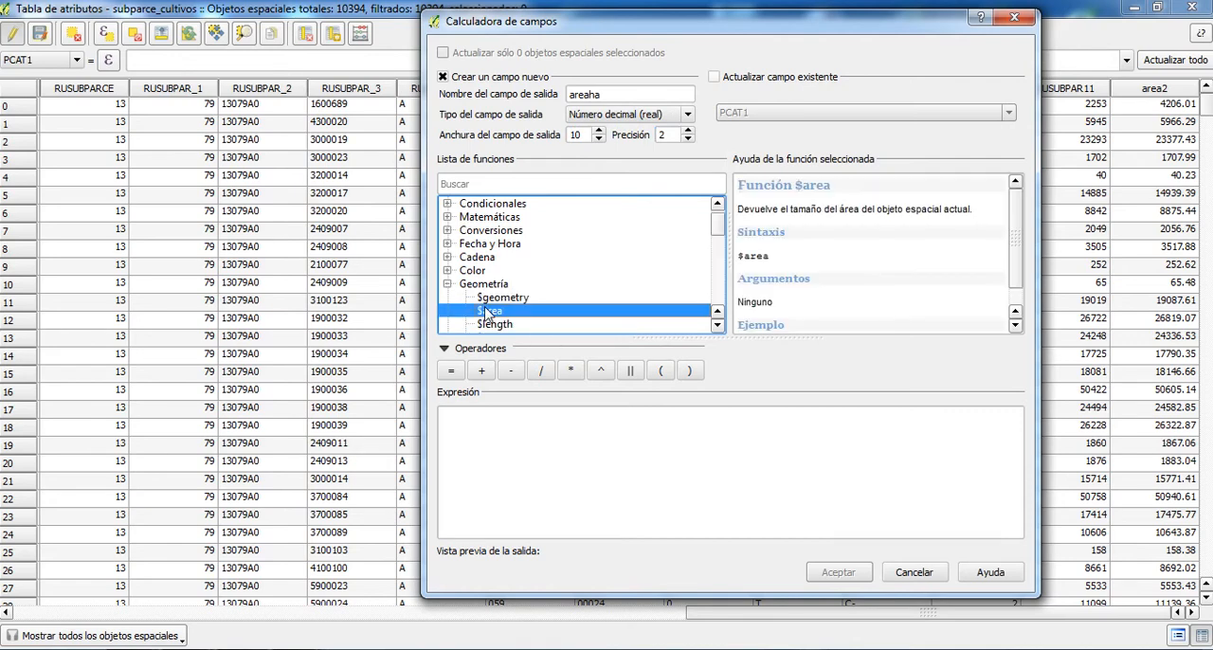
pyautogui.doubleClick(484, 311)
pyautogui.write('/10000')
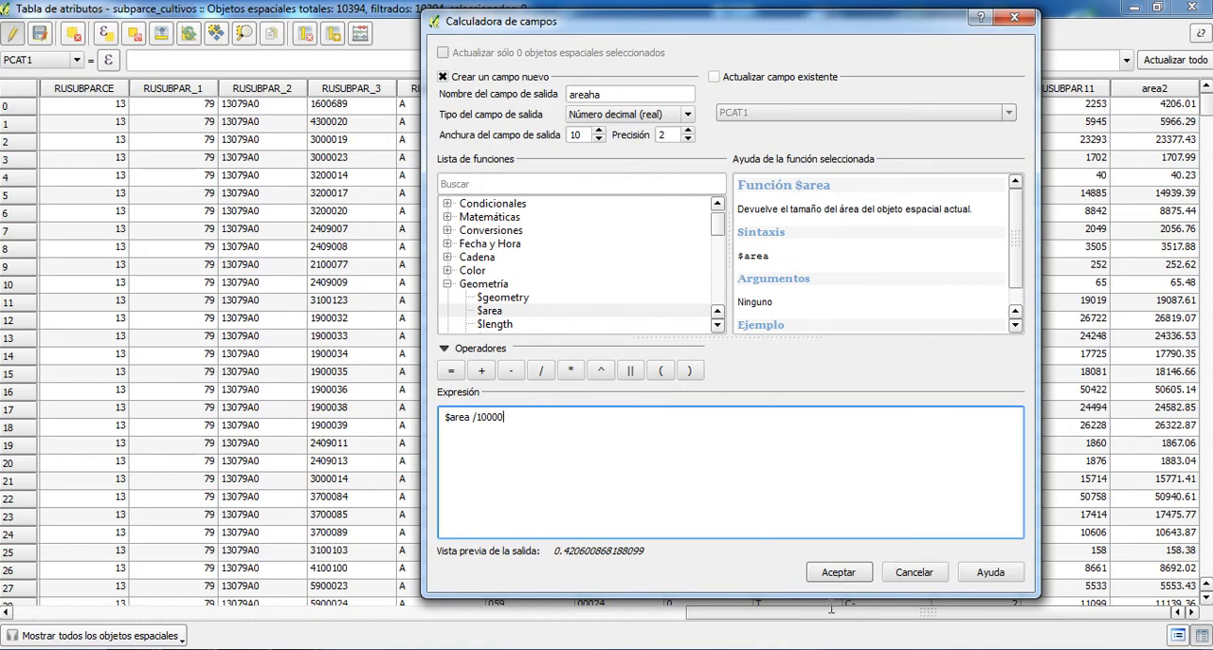
pyautogui.click(838, 572)
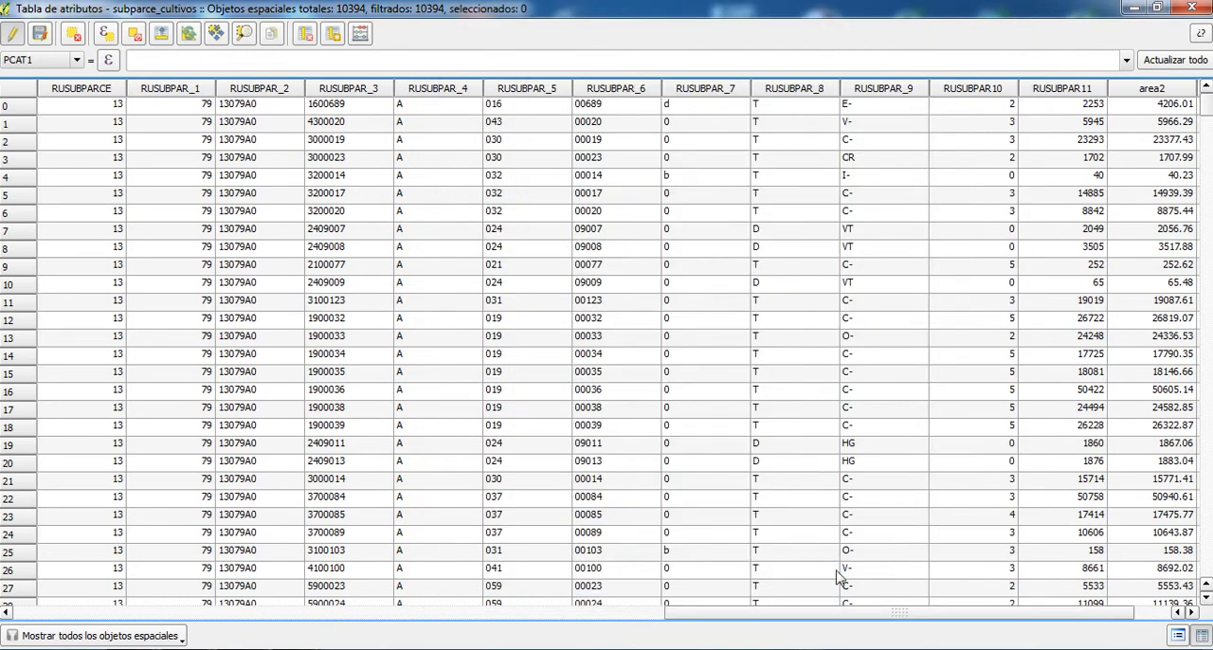
# - Check the areaha column in the attribute table and stop editing subparce_cultivos, saving the layer's changes
pyautogui.moveTo(910, 613); pyautogui.dragTo(953, 626)
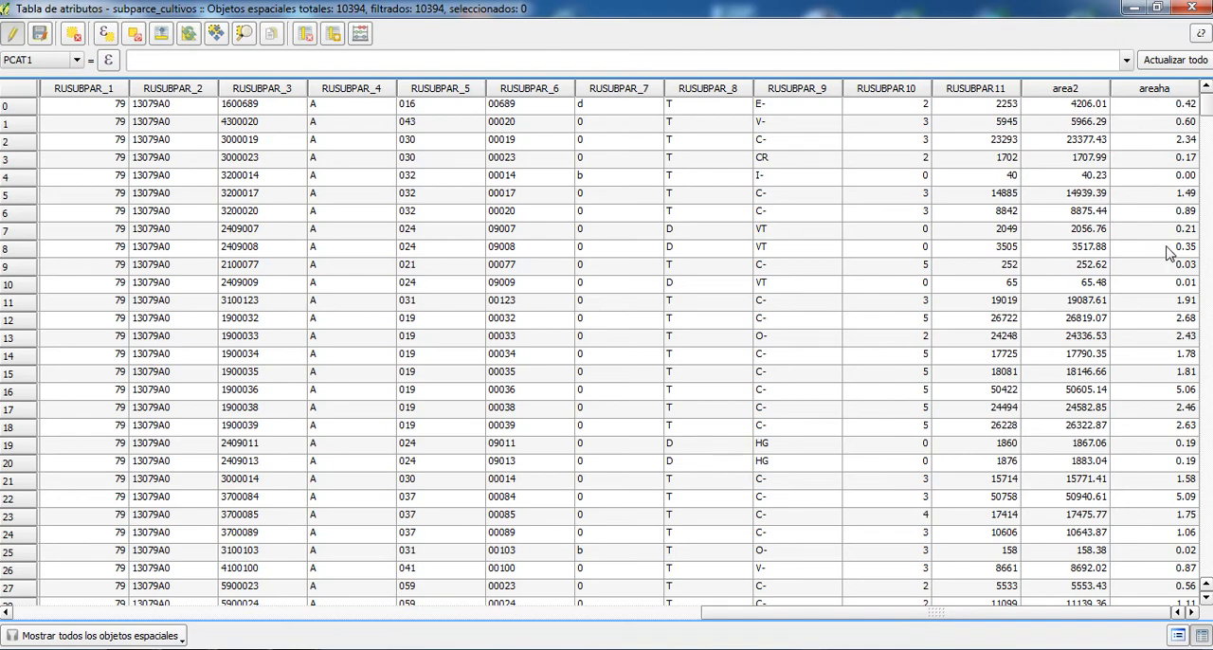
pyautogui.click(1186, 7)
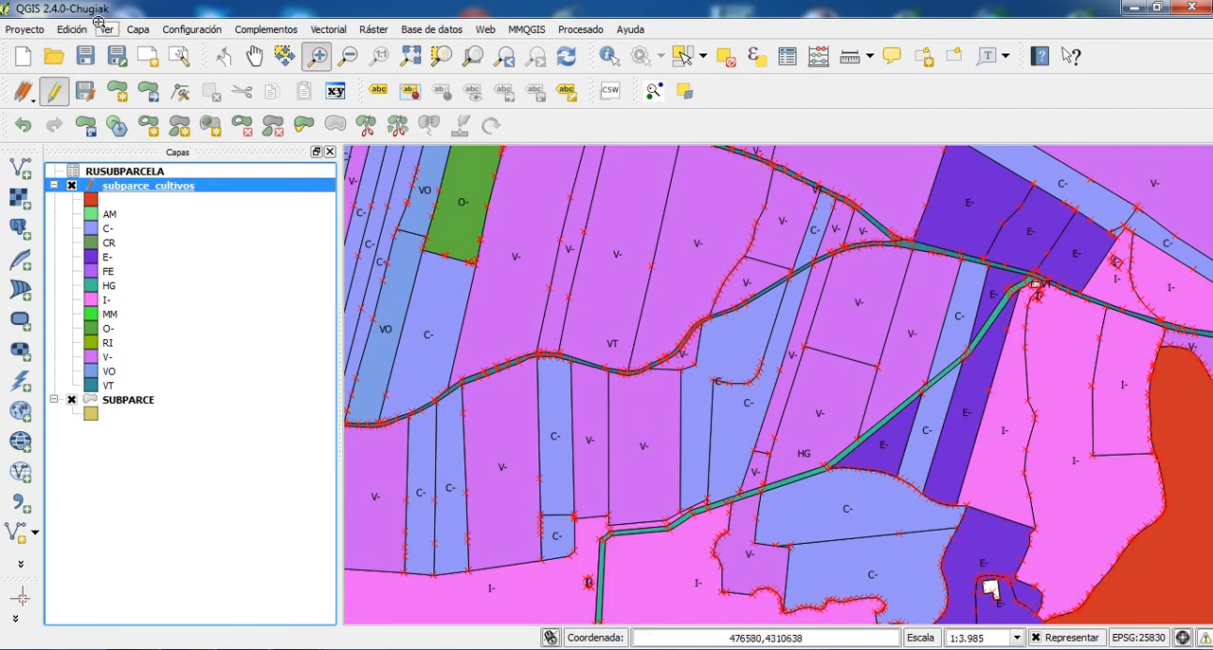
pyautogui.click(54, 95)
pyautogui.click(513, 347)
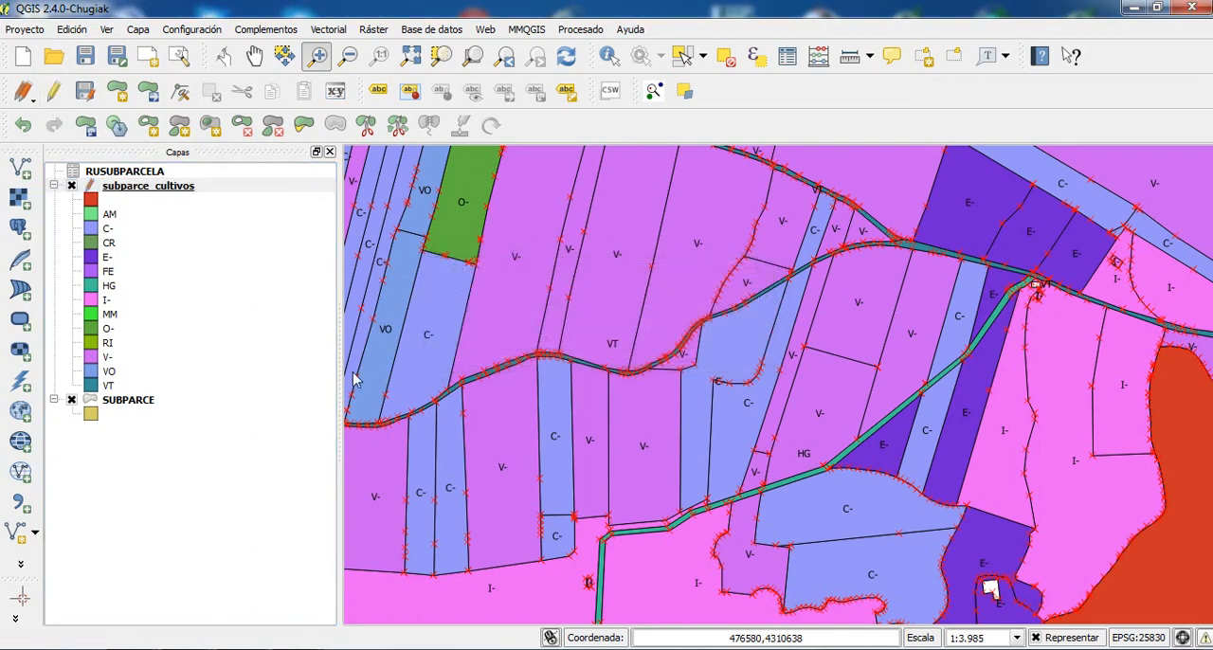